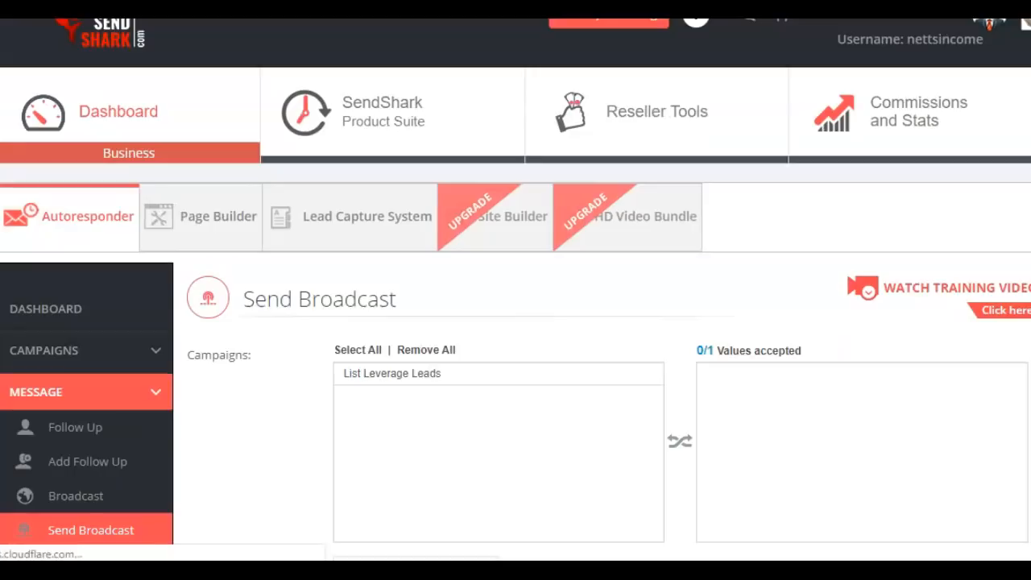
Select the List Leverage Leads campaign for the broadcast and set the subject to "$830 this weekend! Whoop!!"
scroll(515, 290, down, 2)
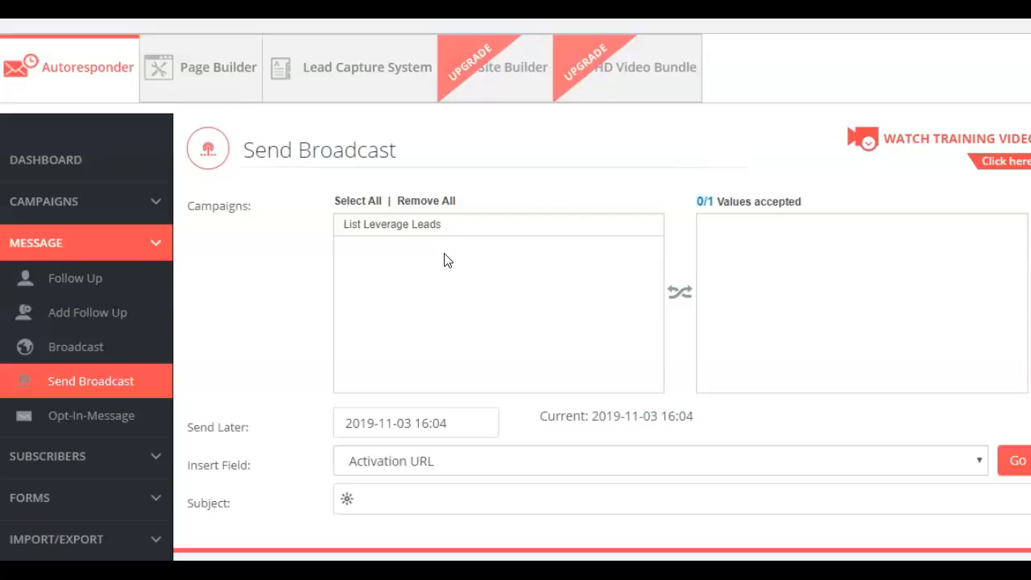
double_click(426, 226)
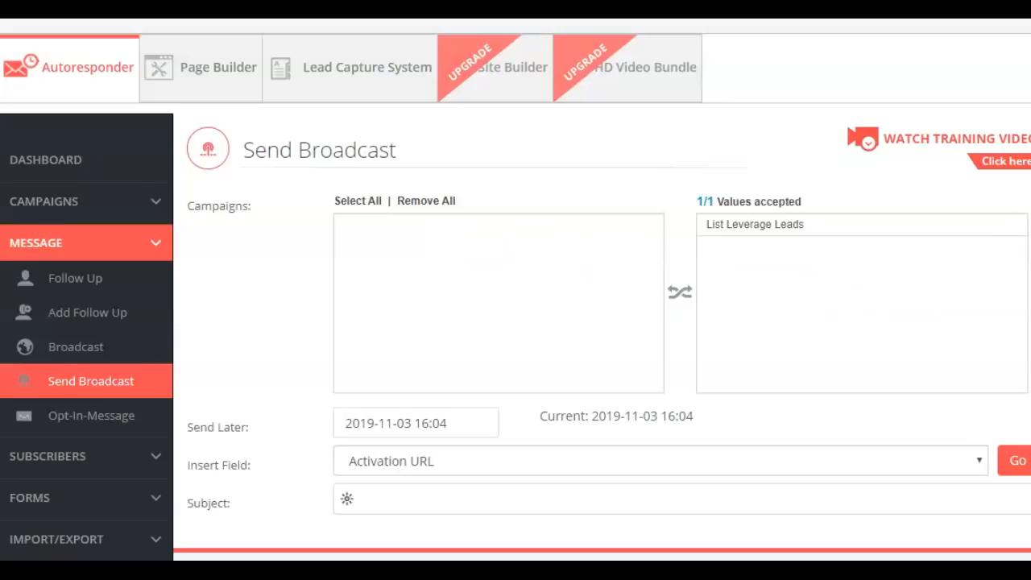
scroll(515, 289, down, 3)
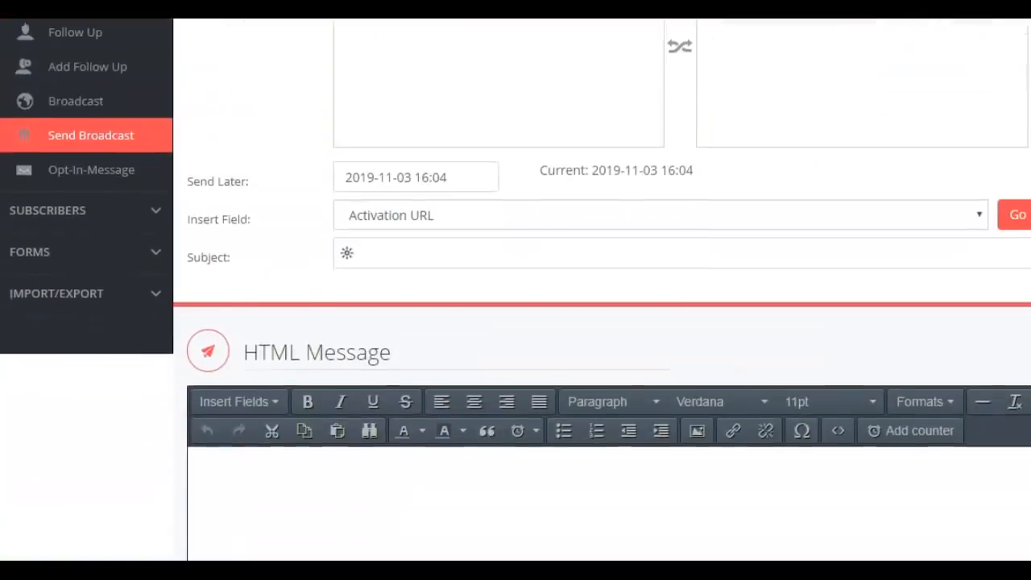
click(393, 261)
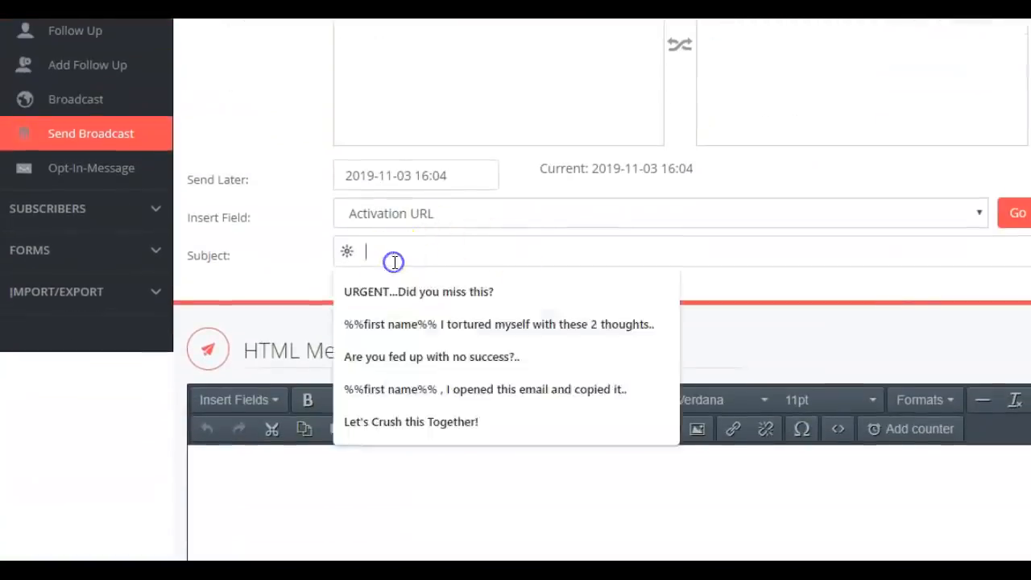
text($830)
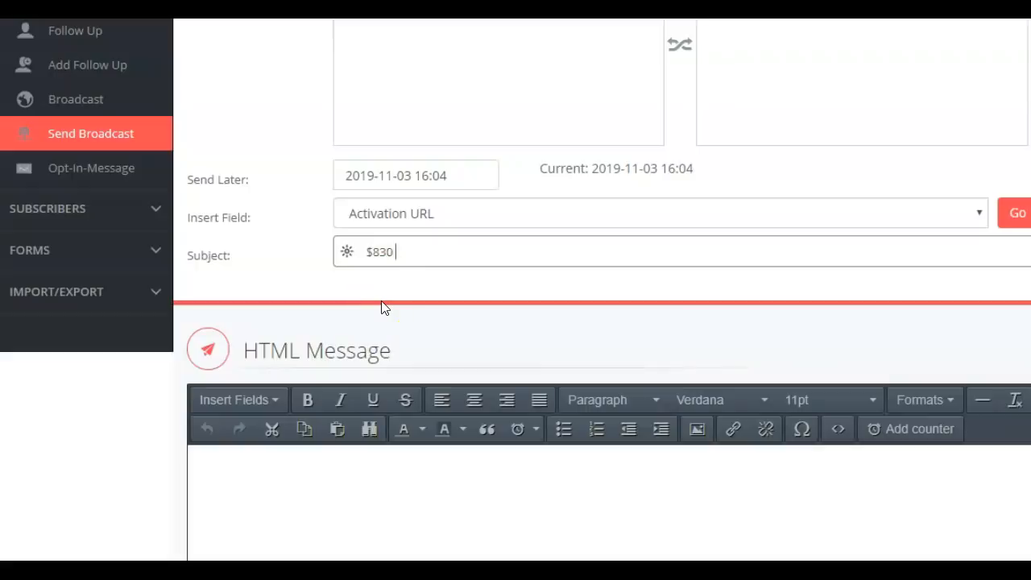
text(this we)
key(BackSpace)
text(is weekend! Wh)
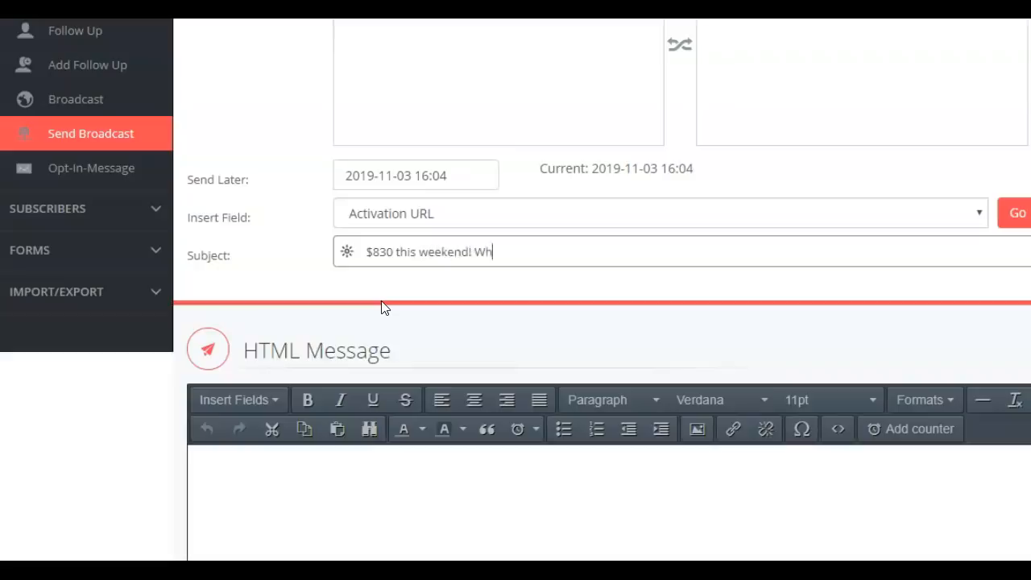
text(oop!!)
Paste the copied email text, from the "Hey," greeting to the signature, into the empty HTML message body
scroll(515, 322, down, 3)
scroll(516, 322, down, 1)
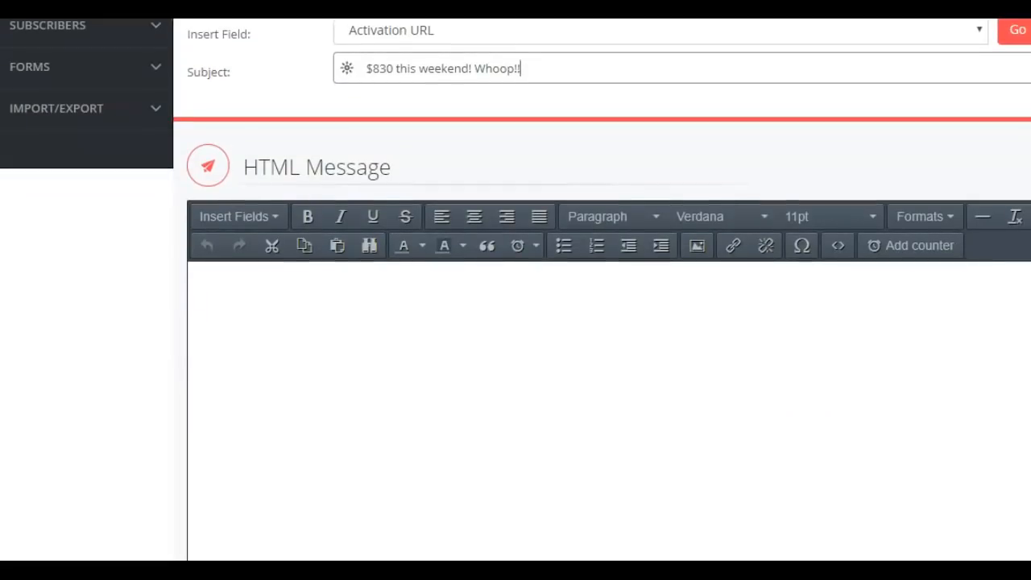
click(283, 300)
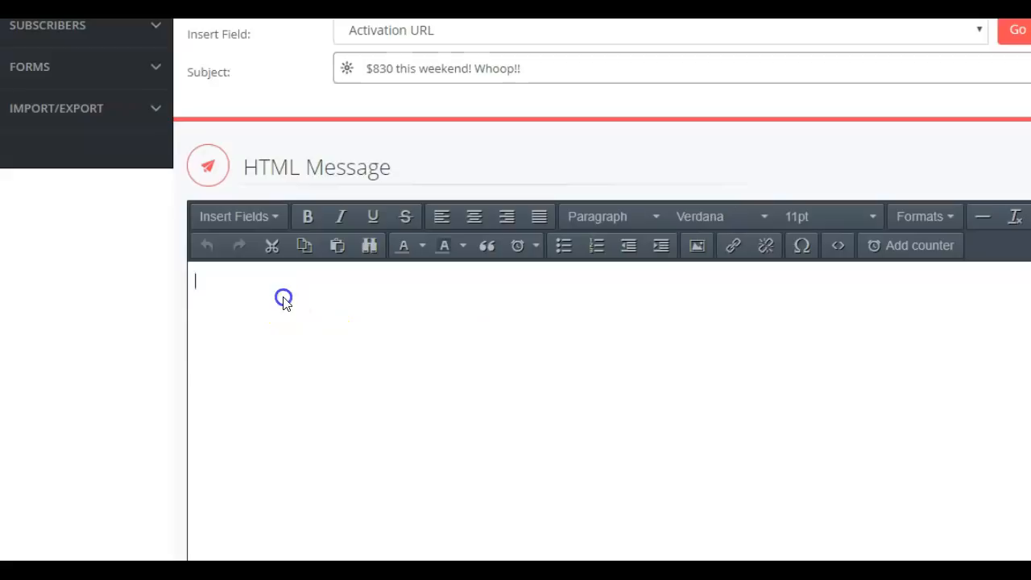
text(Hey, Want to make an extra $830 this weekend? It's not a huge amount of cash, of course. But, it's spendable cash, to use however you want. And it only takes about 50 minutes to do it. It's the easiest money you'll ever make. Click here to make up to an extra $830 this weekend: Thank us later, Cassandra Goode)
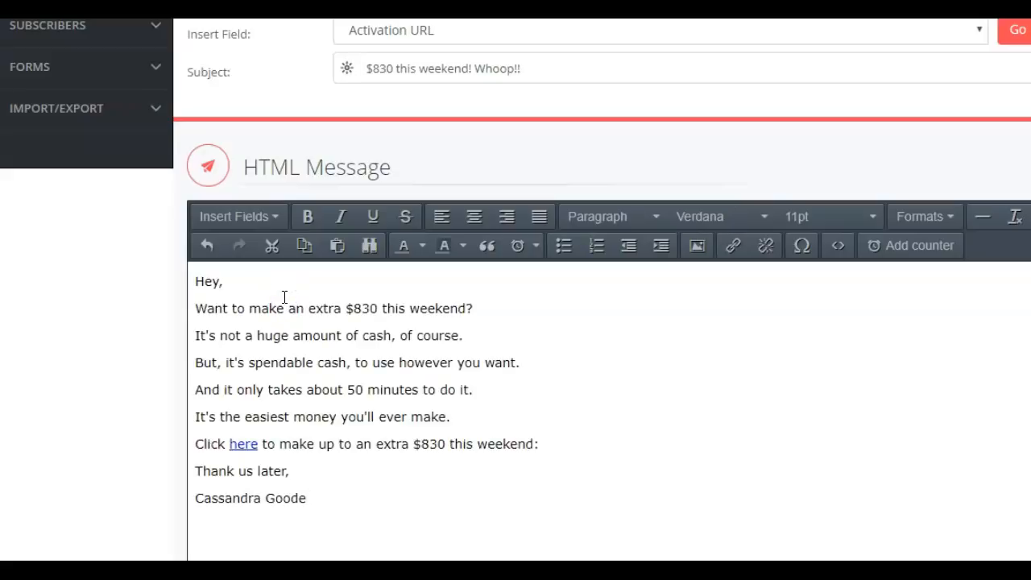
Reword the opening question to read "Want to make an extra $830 any given weekend?"
click(463, 306)
key(BackSpace)
key(BackSpace)
key(BackSpace)
key(BackSpace)
key(BackSpace)
key(BackSpace)
key(BackSpace)
key(BackSpace)
key(BackSpace)
key(BackSpace)
key(BackSpace)
key(BackSpace)
key(BackSpace)
text(any given weekend)
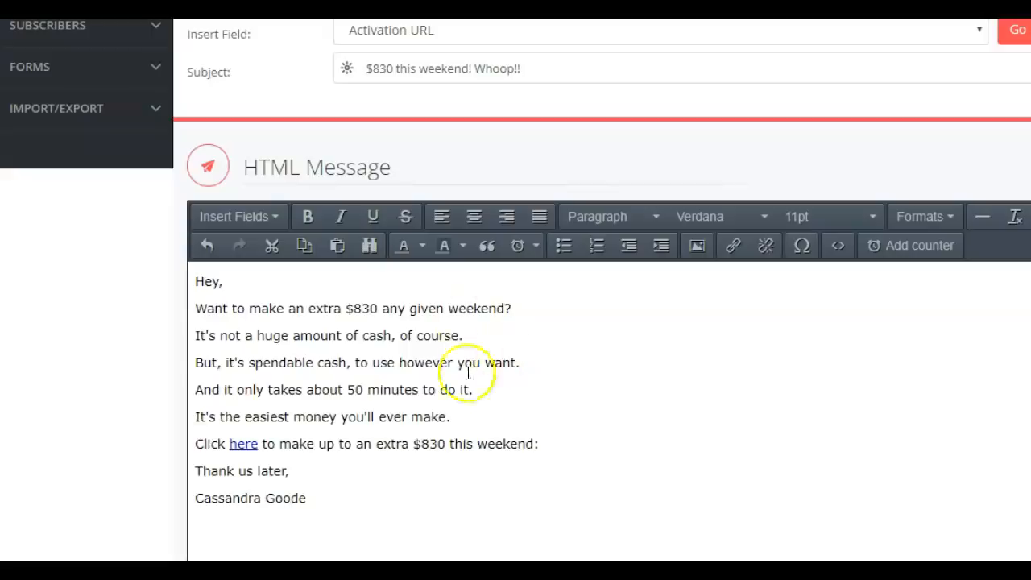
Change "this" to "any given" in the line with the "here" link and insert a blank line above "Thank us later,"
click(475, 444)
key(BackSpace)
key(BackSpace)
key(BackSpace)
key(BackSpace)
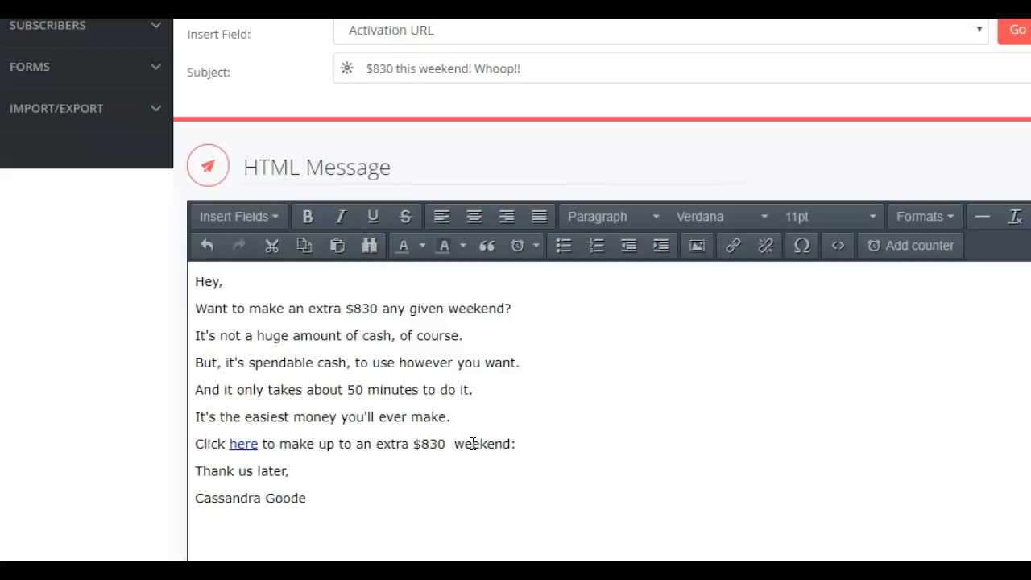
text(any give)
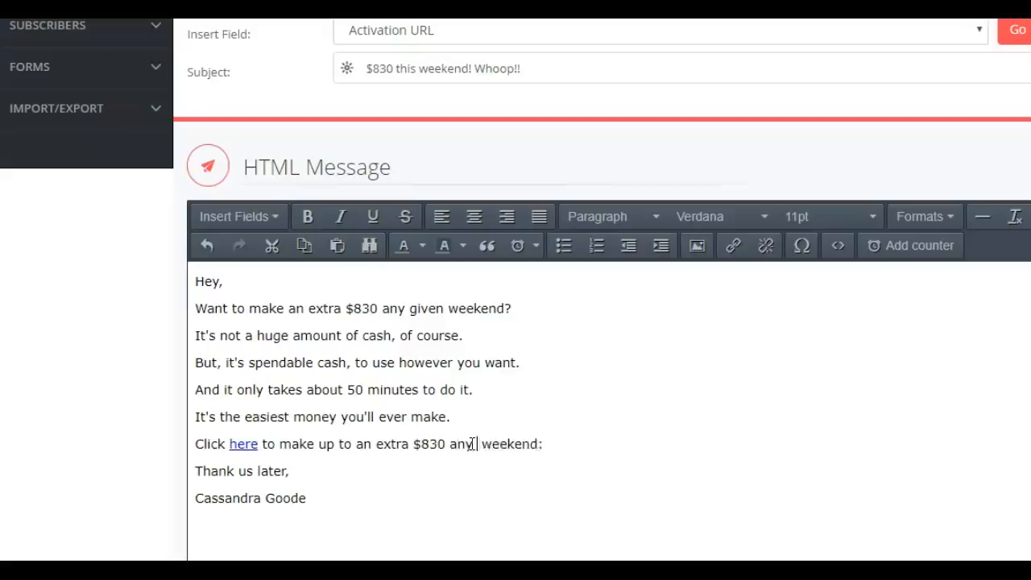
key(BackSpace)
key(BackSpace)
key(BackSpace)
key(BackSpace)
click(473, 451)
text(given)
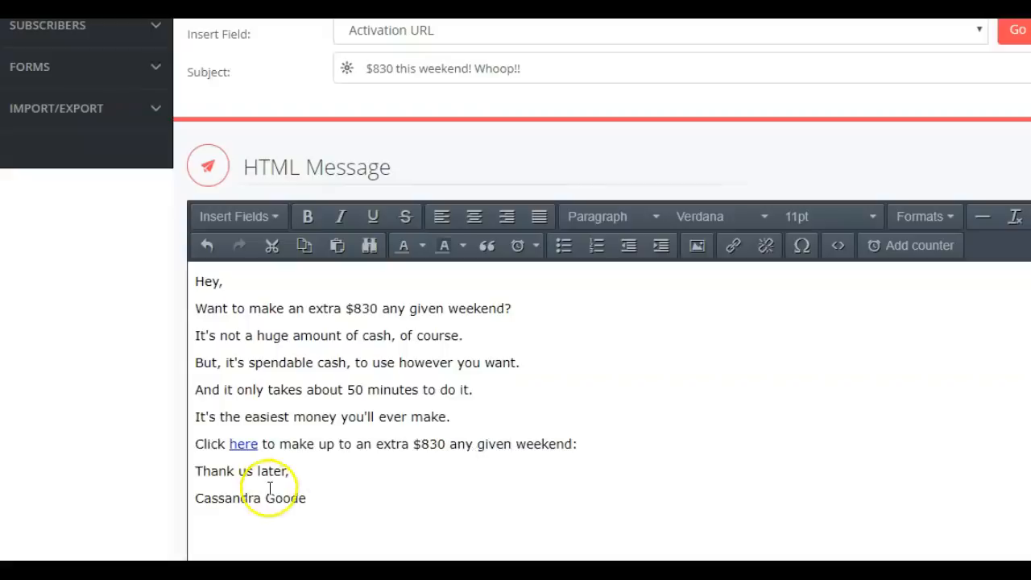
click(197, 465)
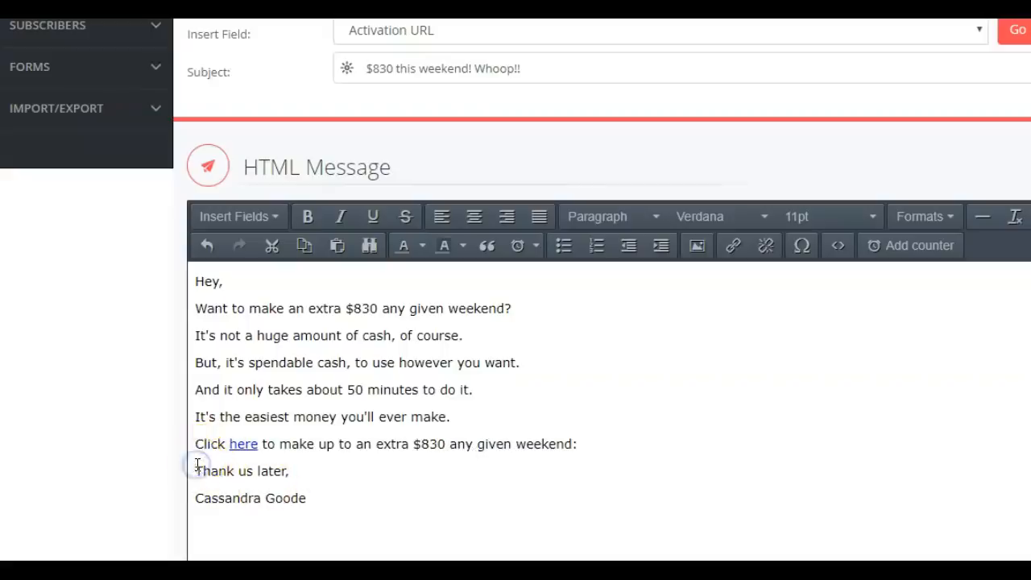
key(Return)
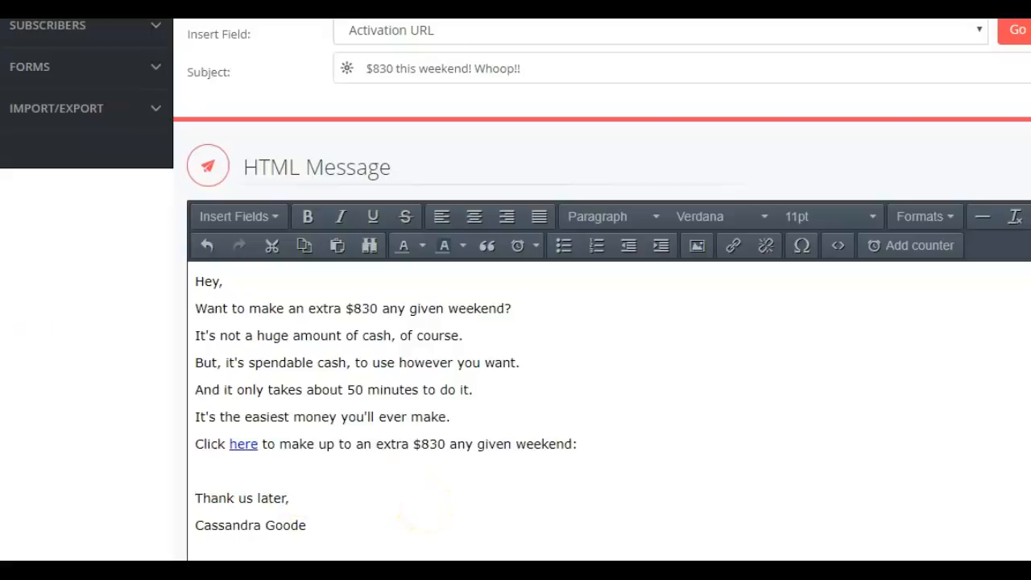
click(238, 217)
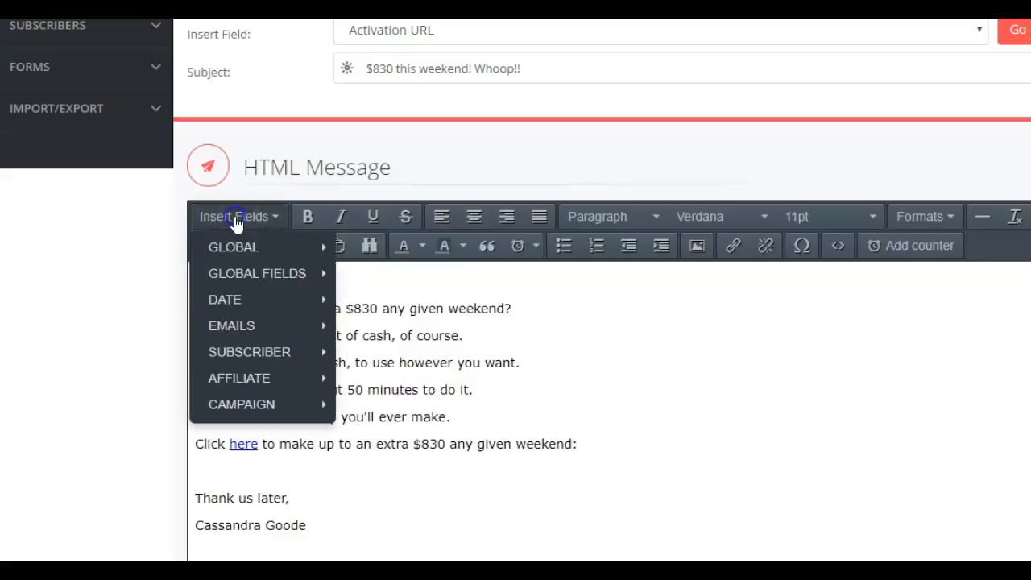
mouse_move(253, 350)
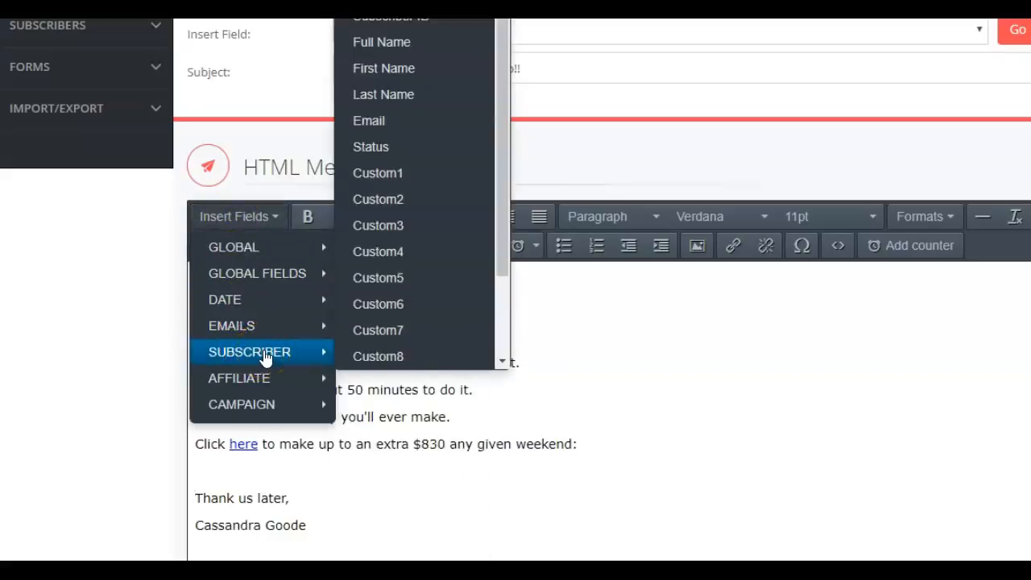
click(284, 348)
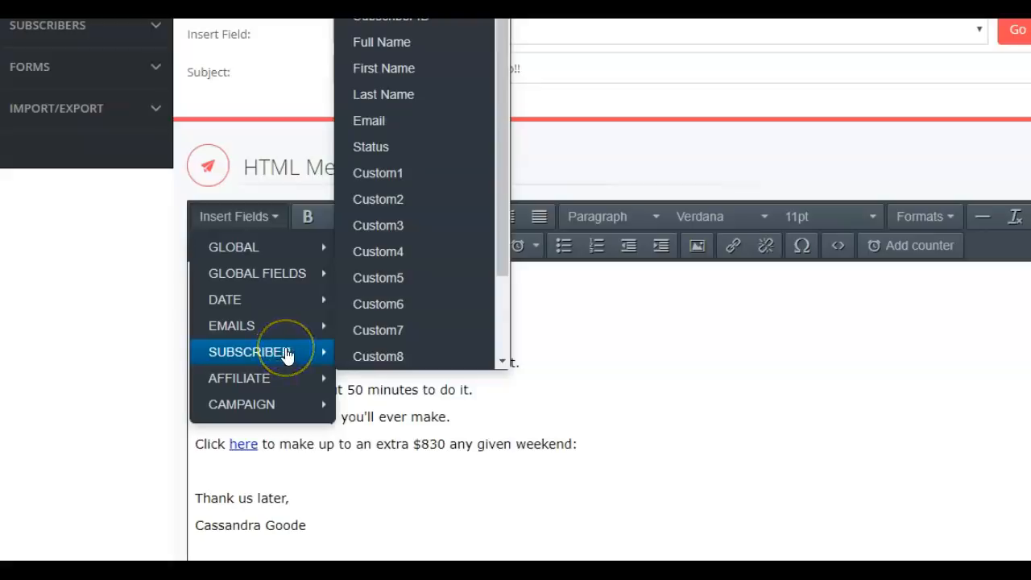
click(686, 346)
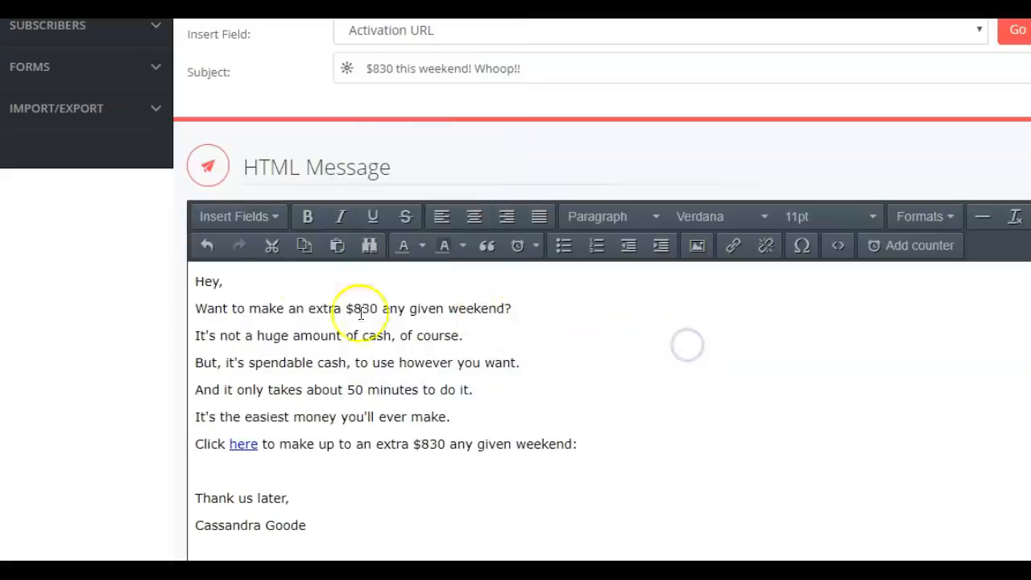
Insert the subscriber's First Name merge field between "Hey" and the comma in the greeting
click(222, 281)
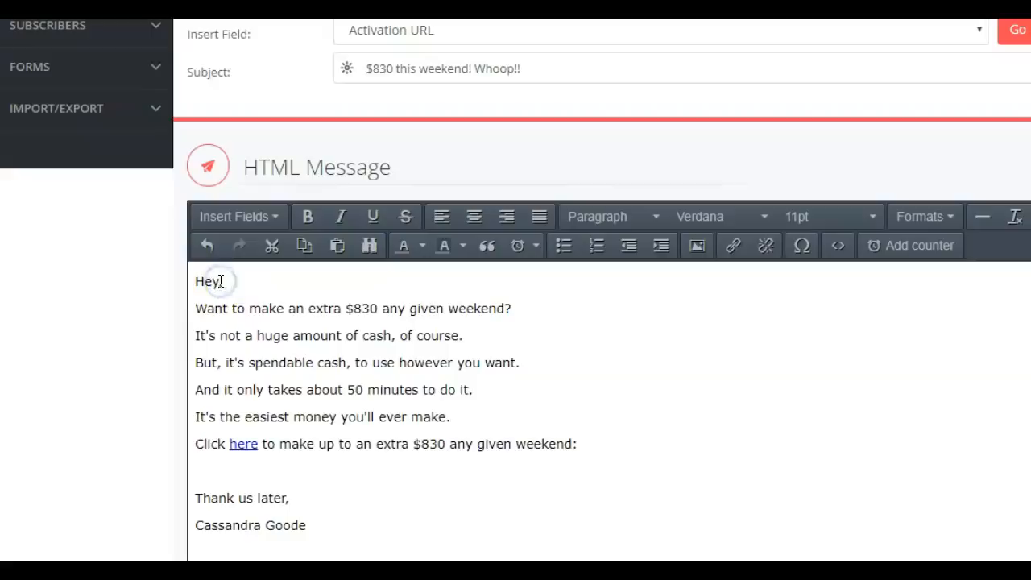
click(251, 222)
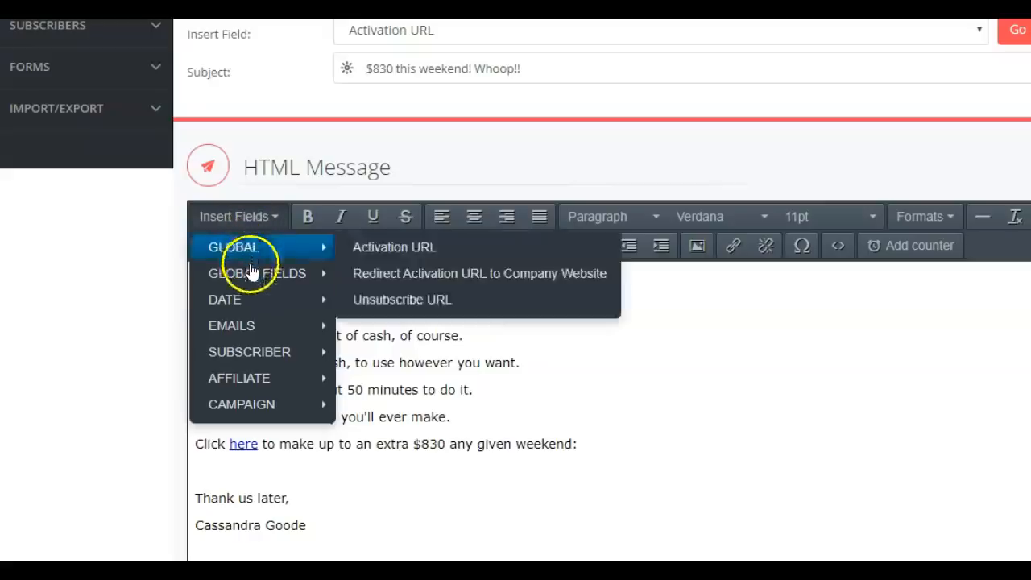
mouse_move(258, 353)
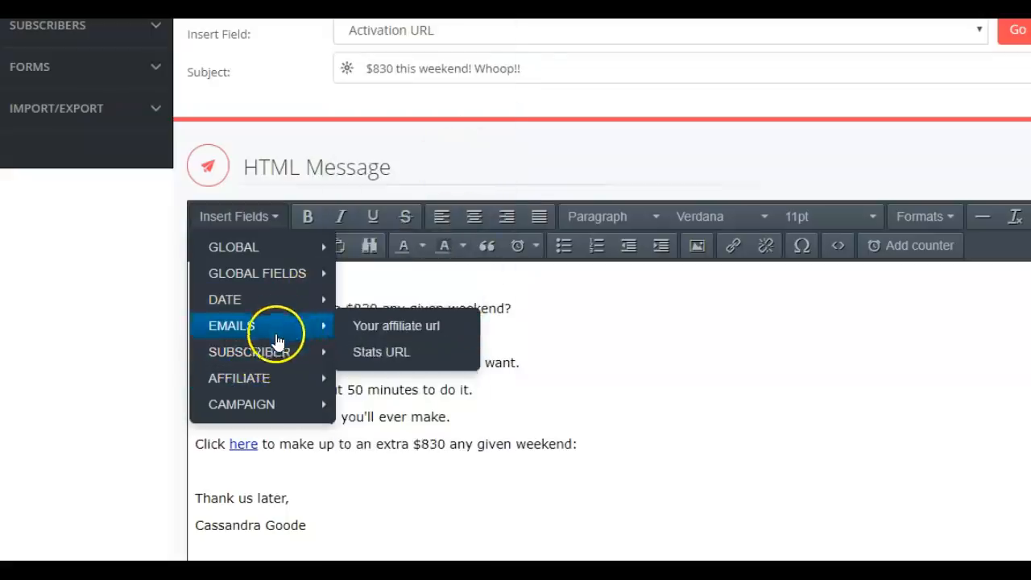
mouse_move(281, 352)
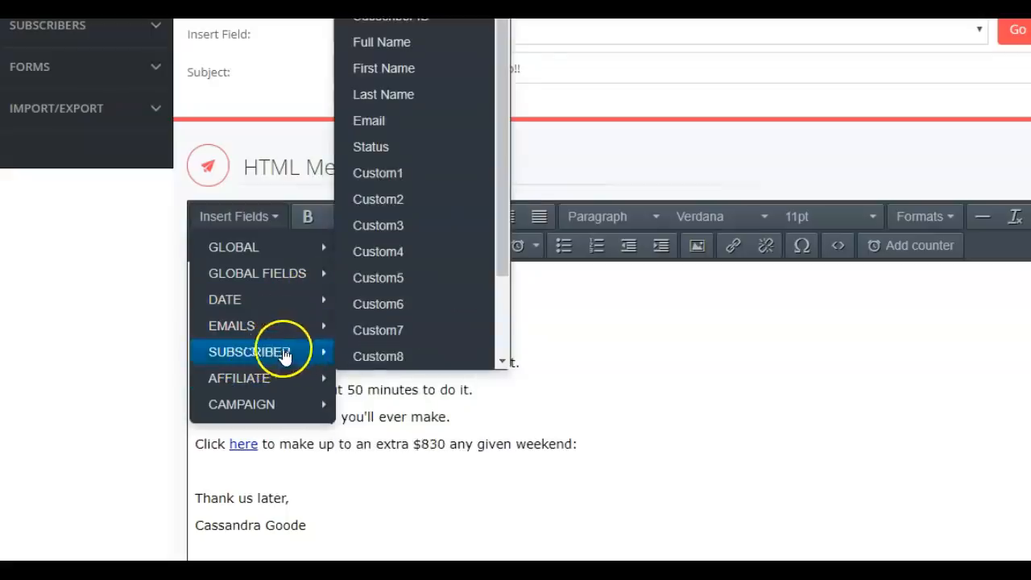
click(405, 67)
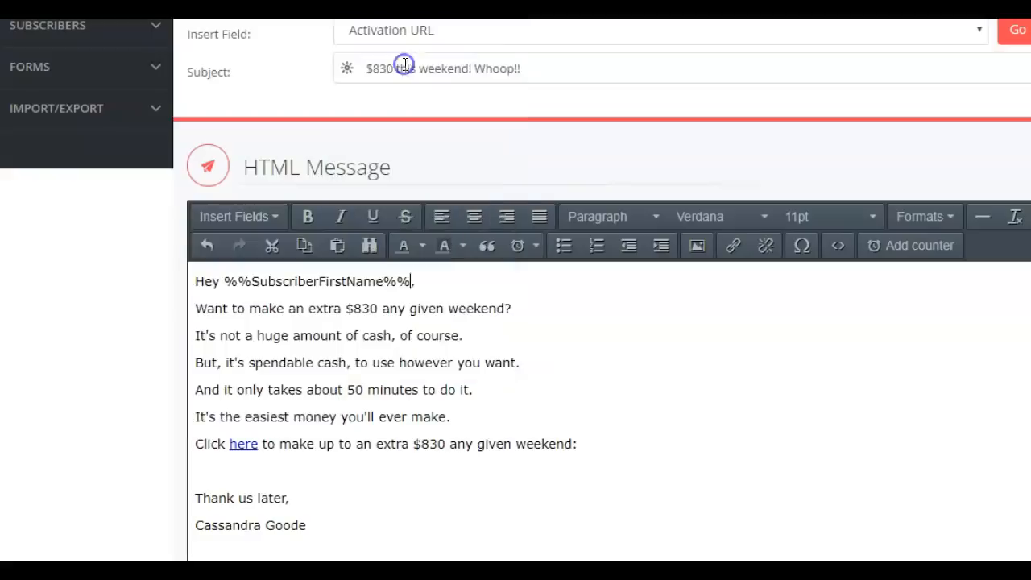
click(427, 280)
key(Return)
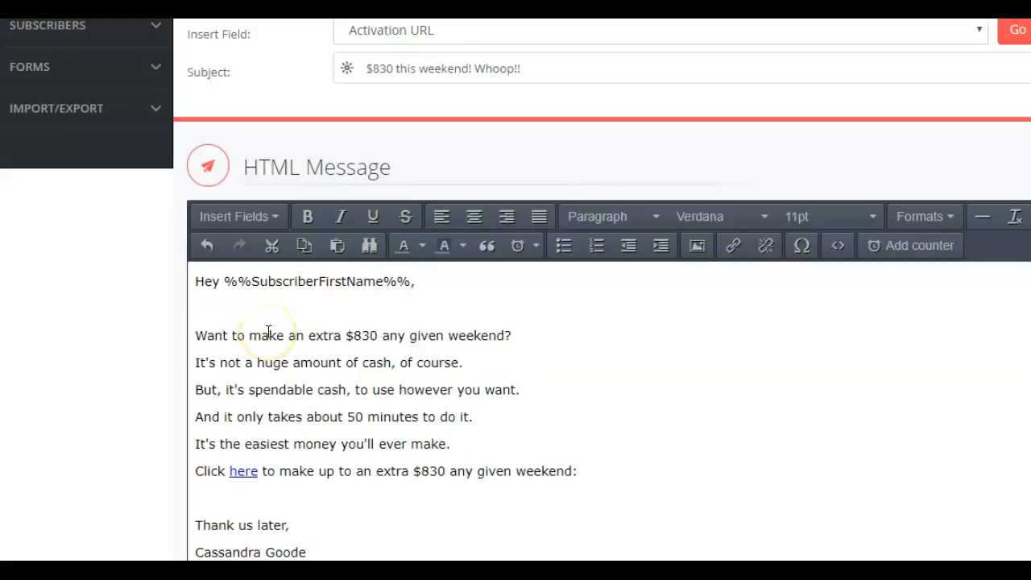
key(BackSpace)
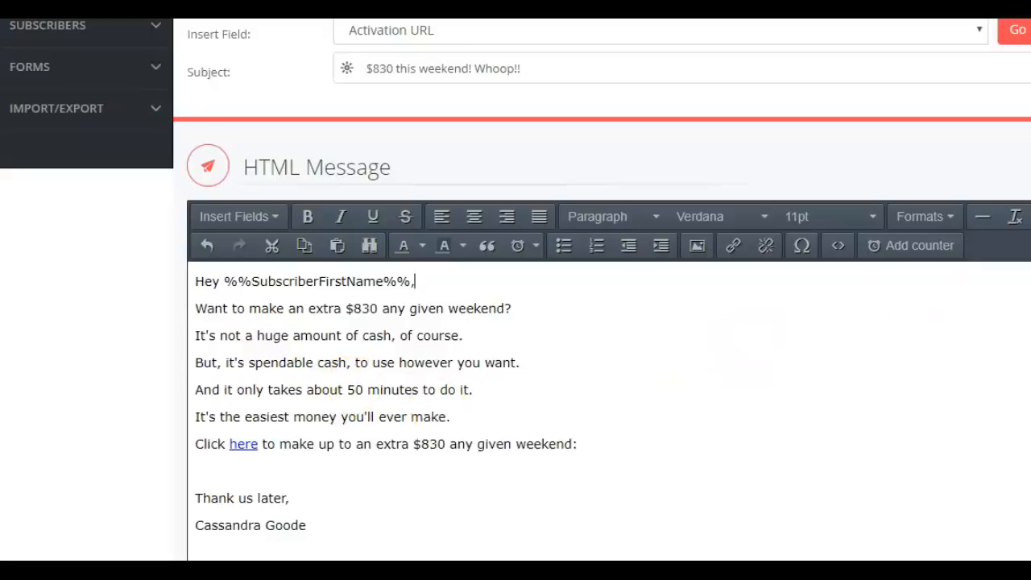
Insert the affiliate Your Email merge field on a new line below the sender's name
scroll(368, 375, down, 2)
click(318, 387)
key(Return)
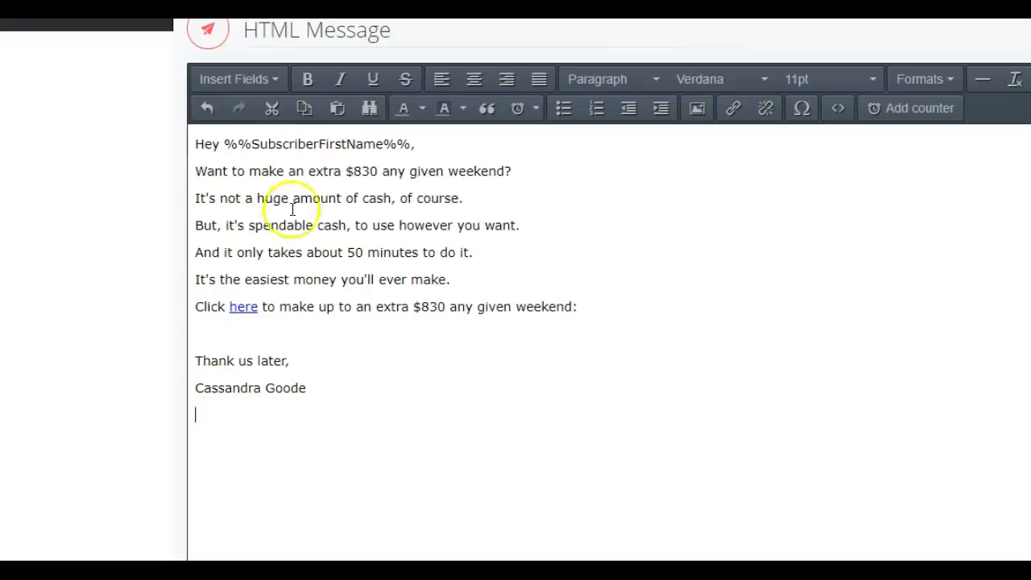
click(274, 80)
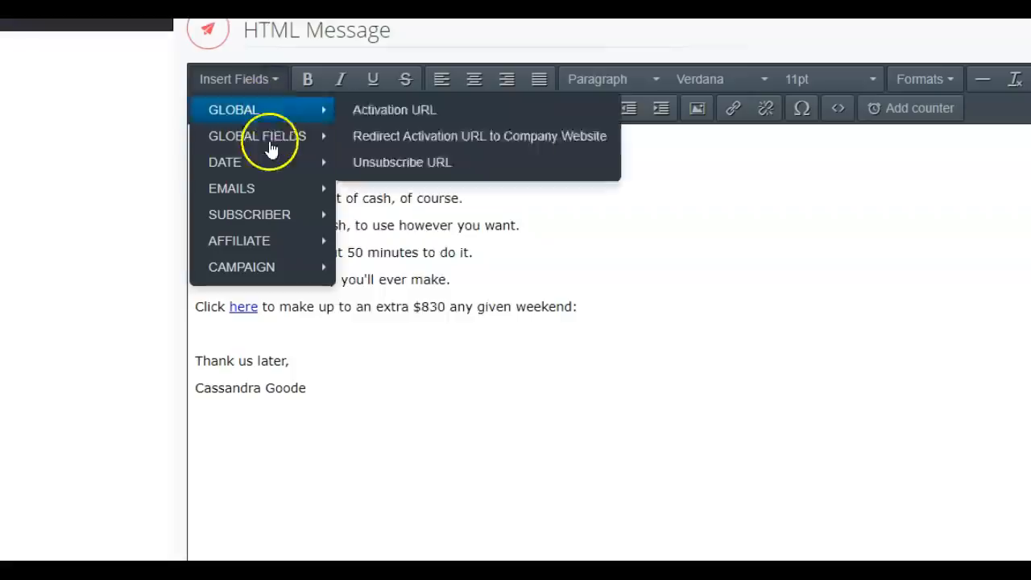
mouse_move(259, 212)
mouse_move(255, 241)
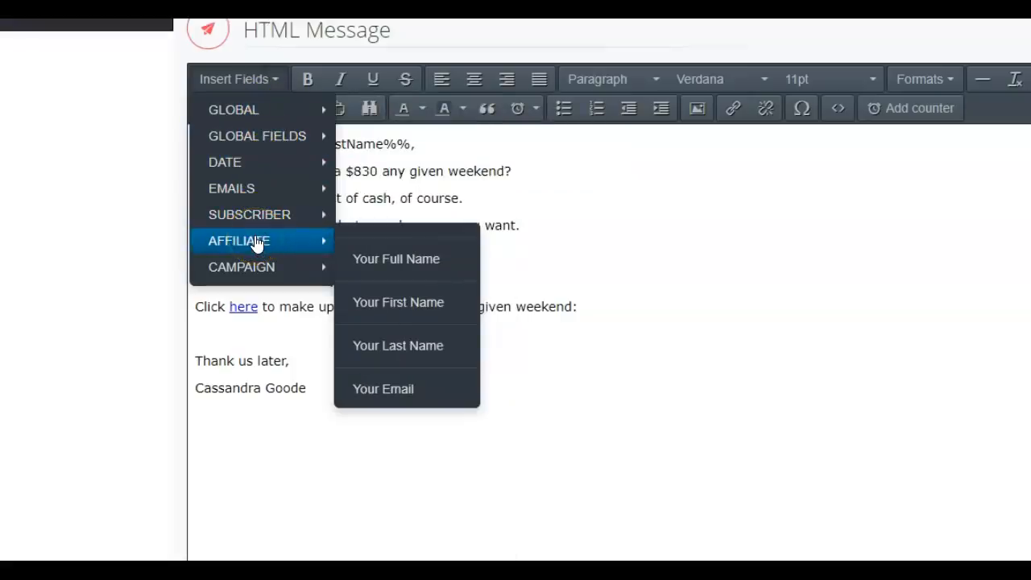
click(385, 388)
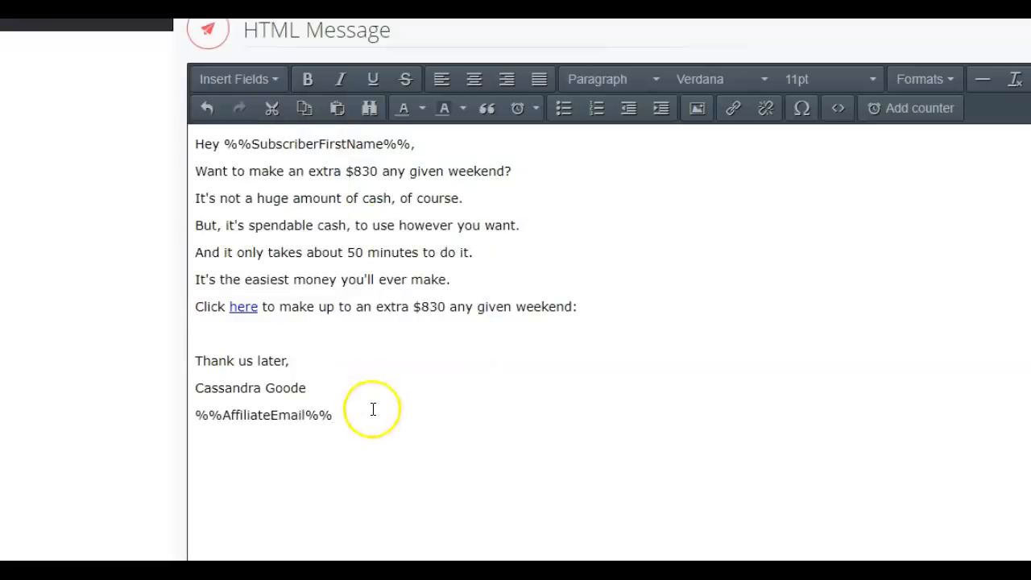
Put the label "Email me:" in front of the affiliate email field and add a new line below it
click(196, 415)
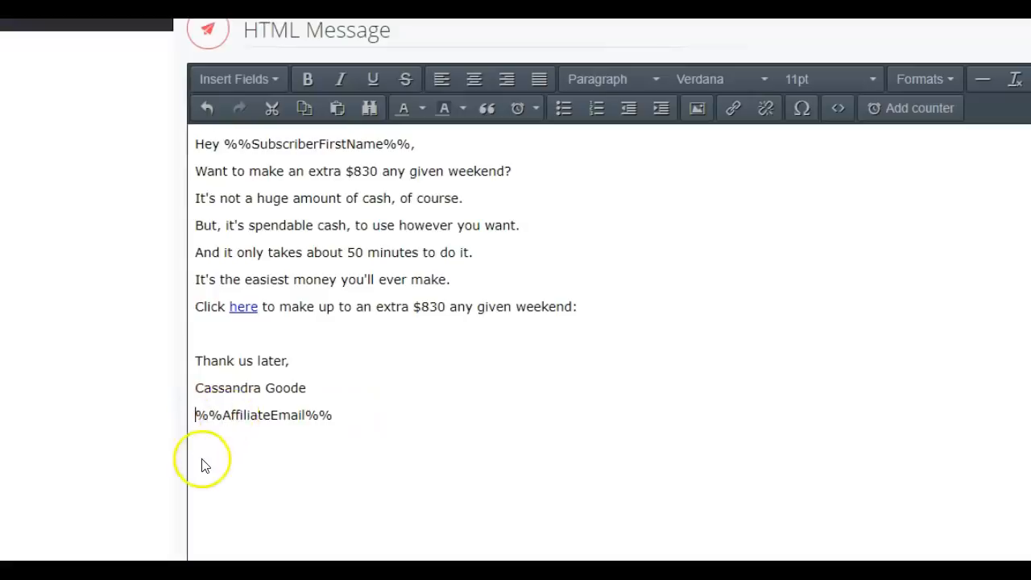
text(Email me)
text(:)
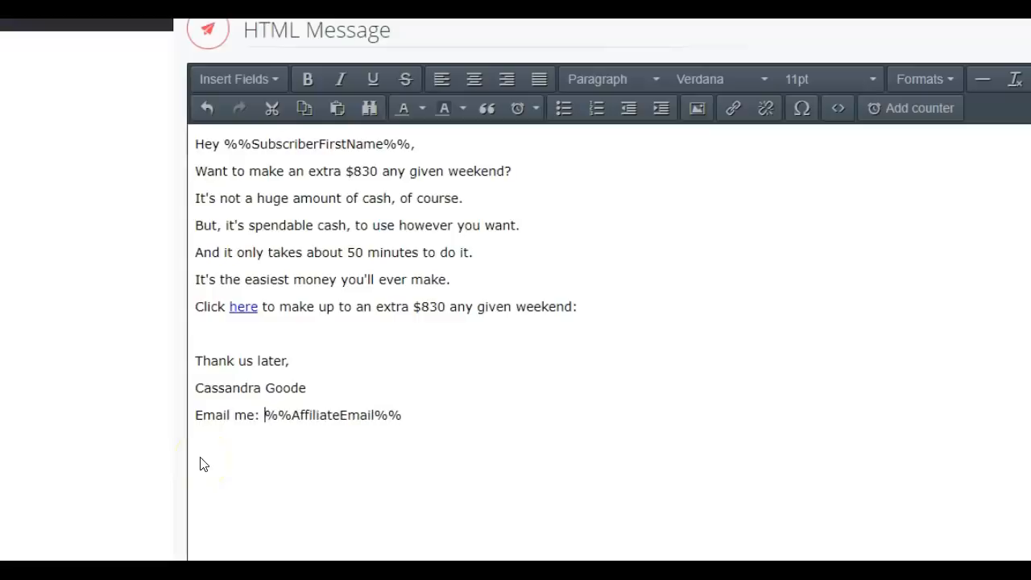
click(427, 414)
key(Return)
click(251, 86)
mouse_move(258, 232)
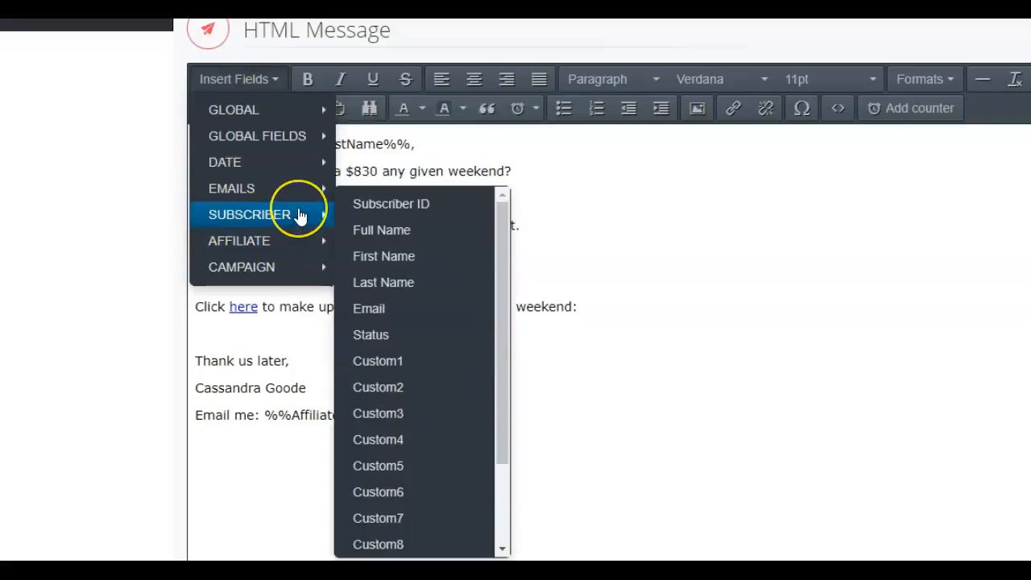
click(670, 312)
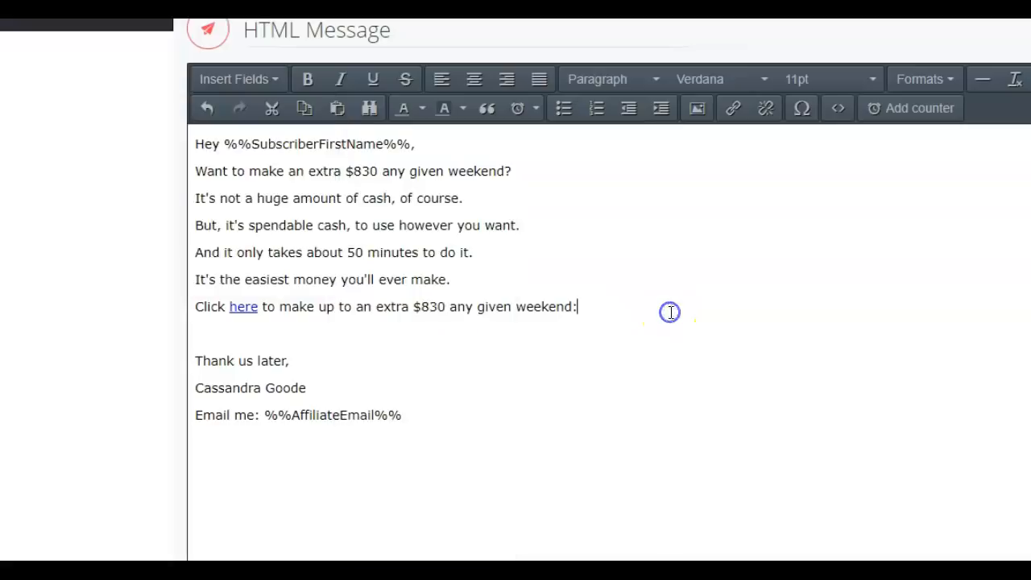
Add the line "Connect with on Facebook" below the affiliate email line in the signature
click(202, 443)
click(184, 467)
text(Connect with on)
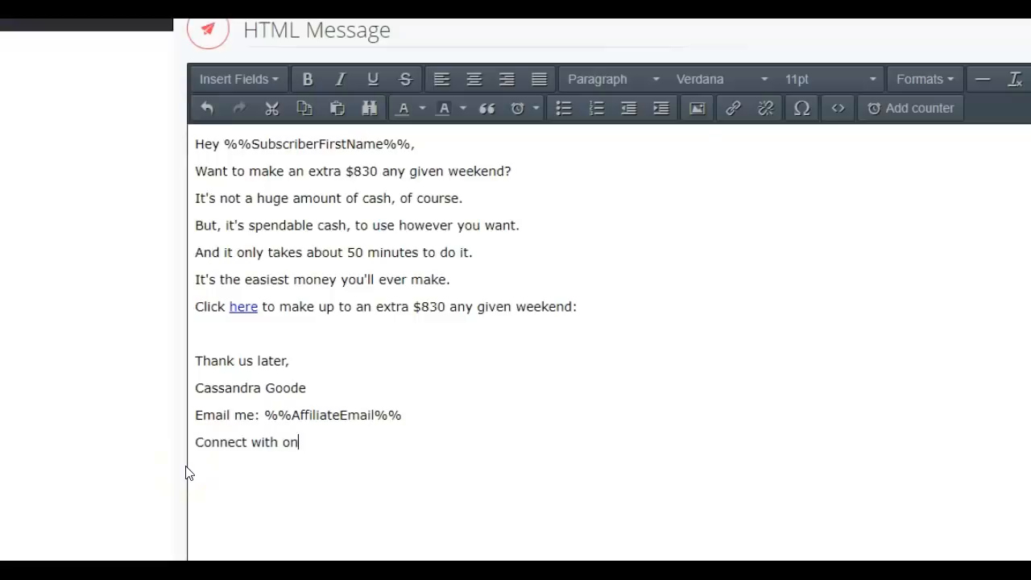
text( Facebook)
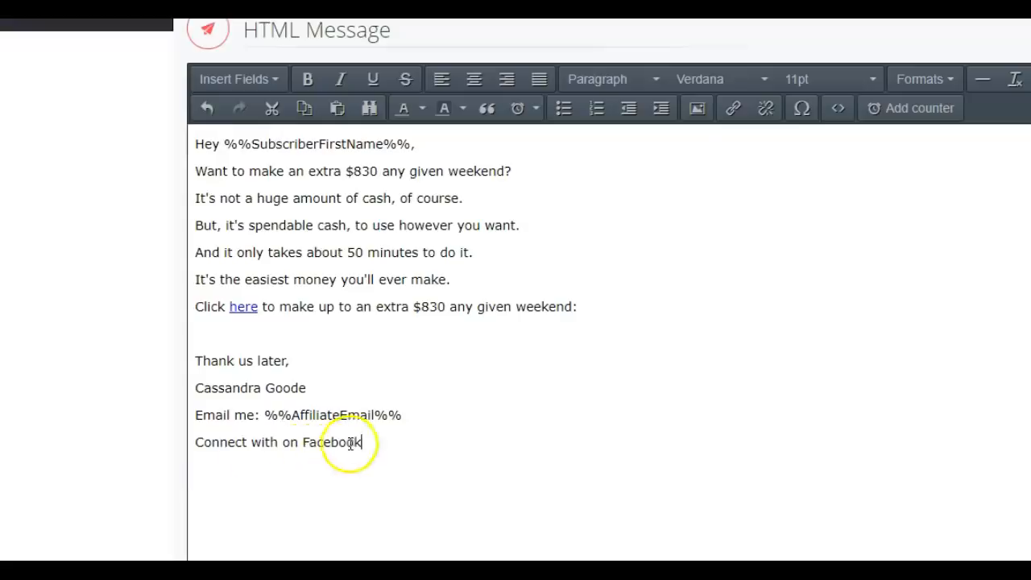
Start a link on the word "Facebook" in the signature and enter the sender's Facebook profile address as its URL
drag(364, 441, 306, 437)
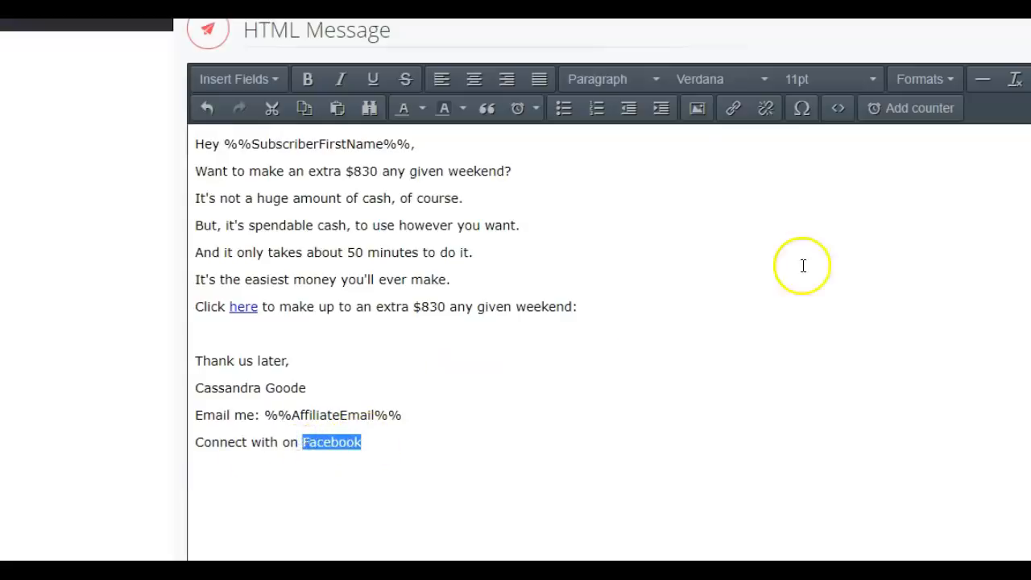
click(734, 110)
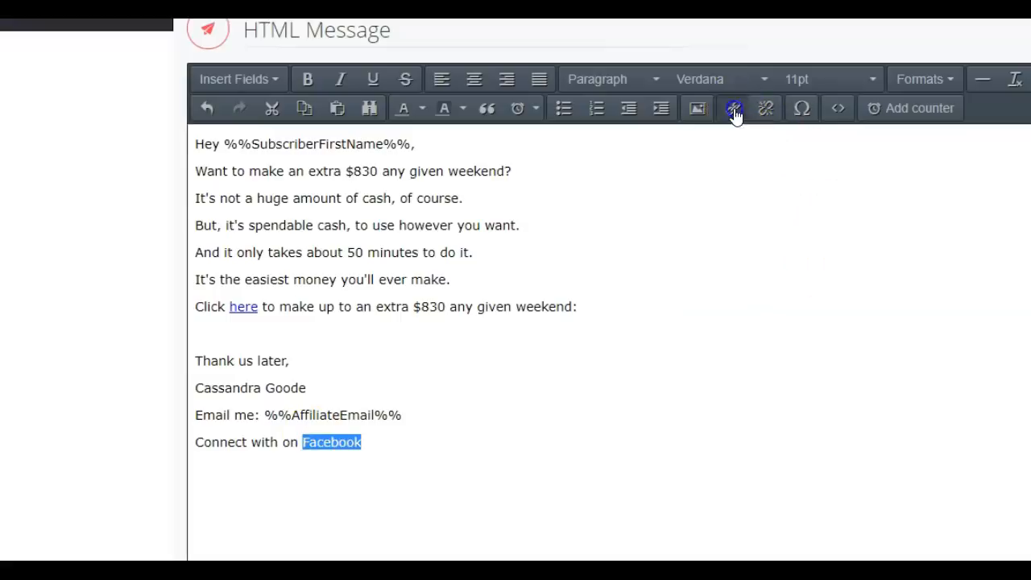
text(http://w)
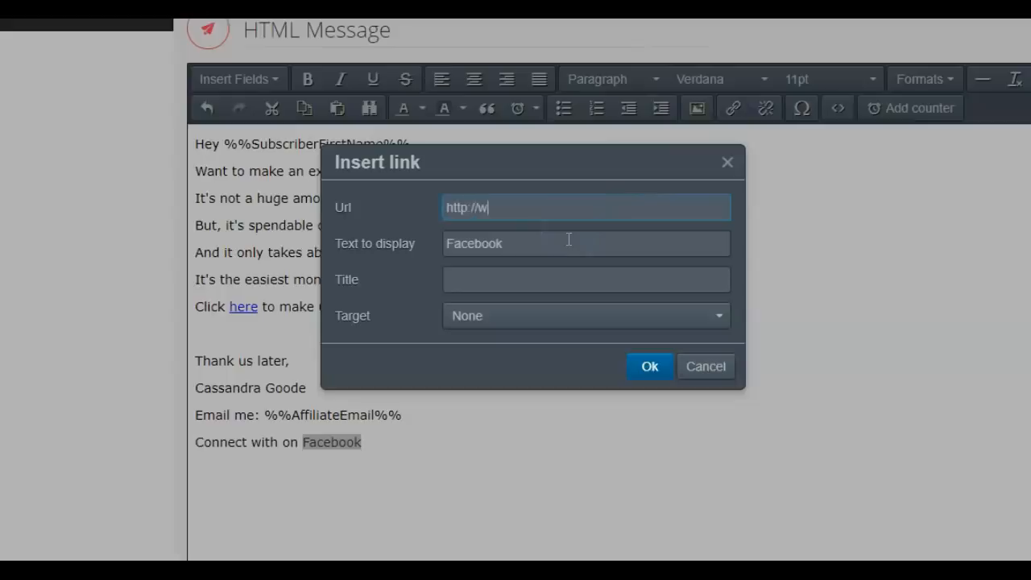
text(ww.facebook.com/)
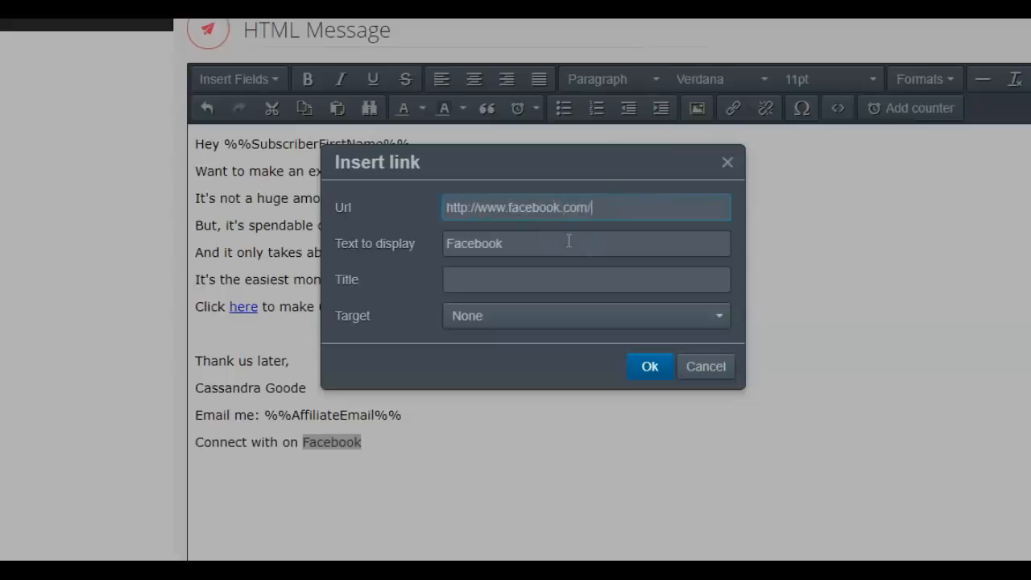
text(cassandra.goode7)
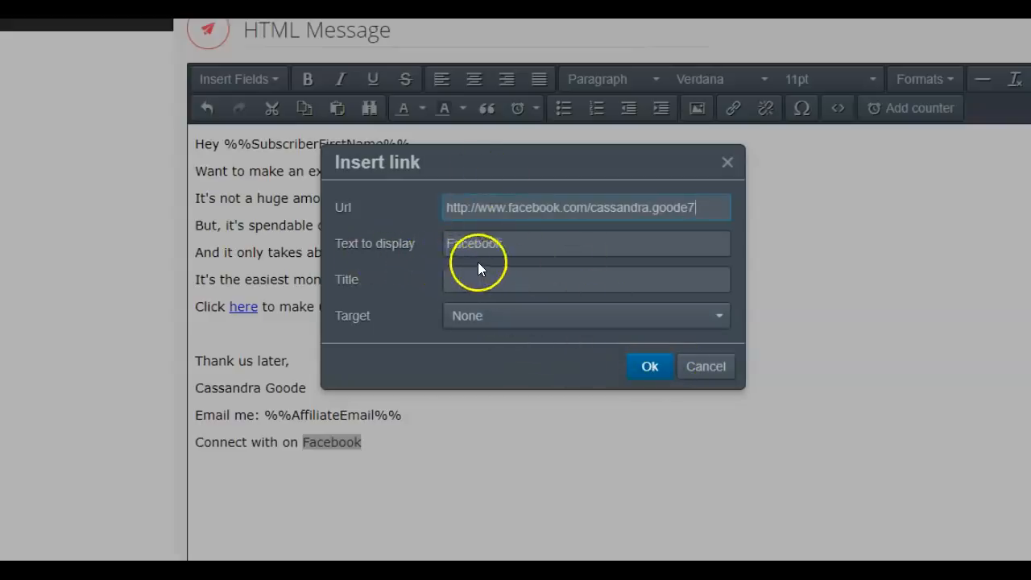
Set the Facebook link's target to New window and insert the link
click(719, 320)
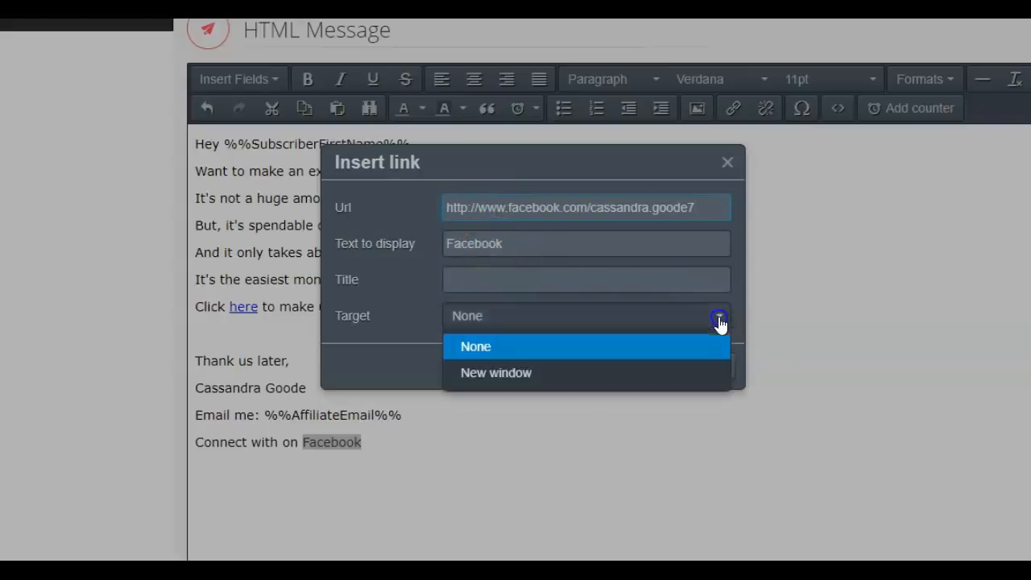
click(540, 380)
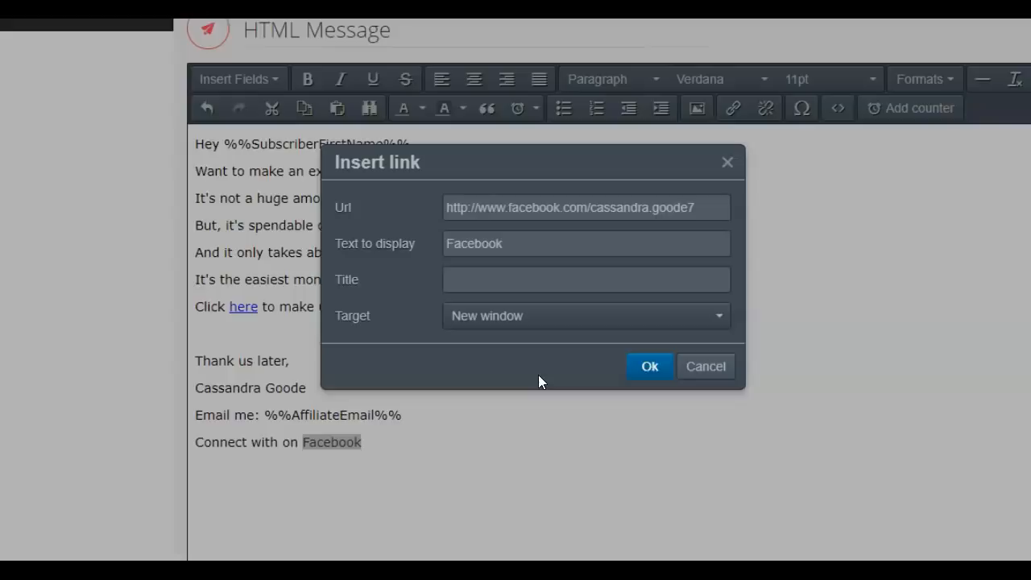
click(649, 369)
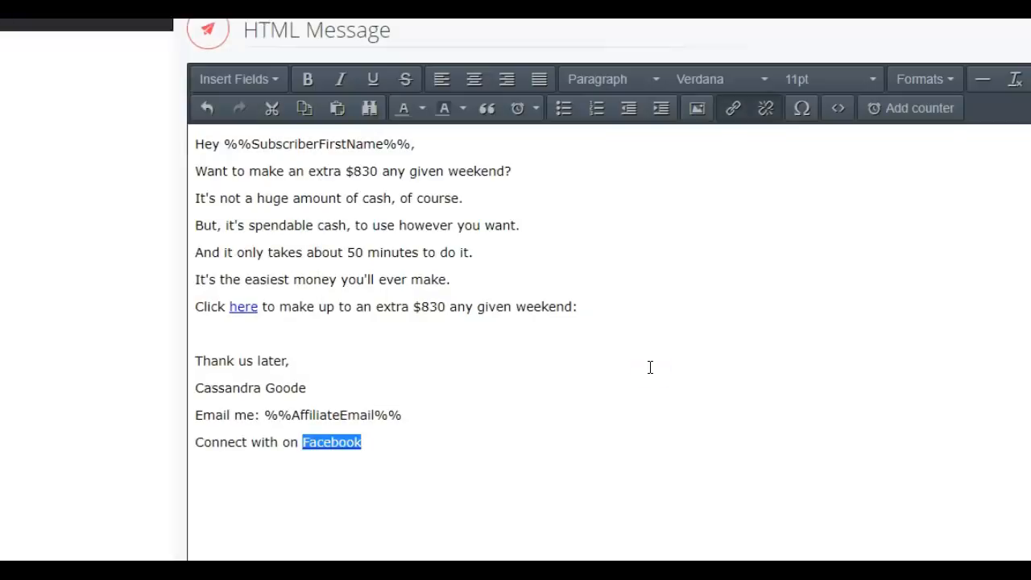
click(490, 459)
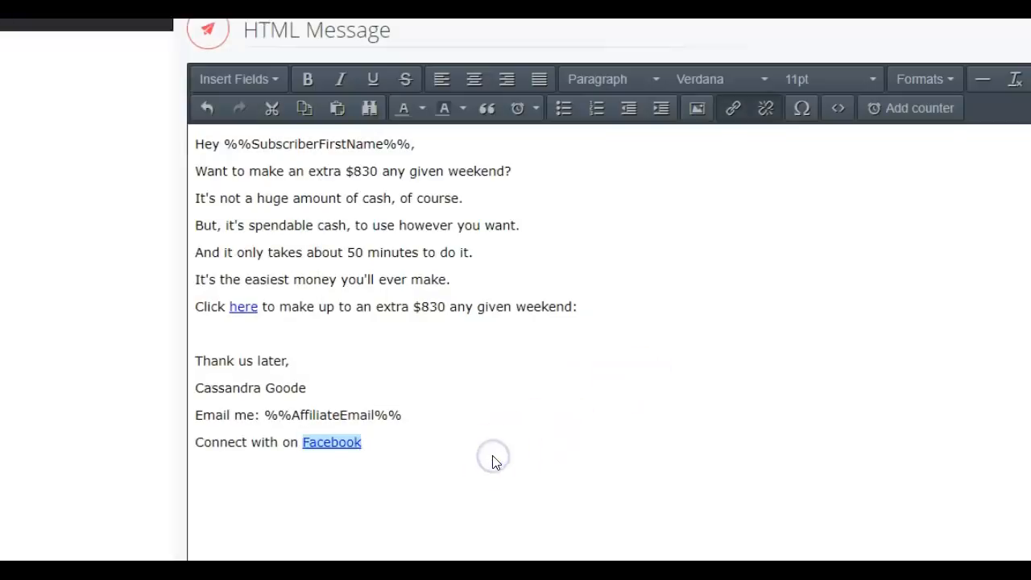
Add a new line below the Facebook line and add the finished message to the broadcasts
key(Return)
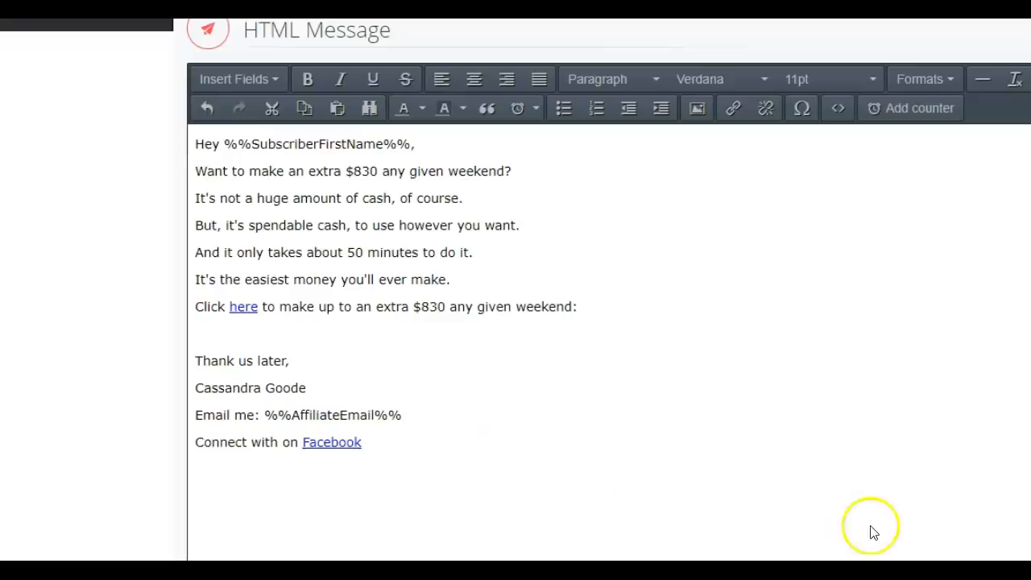
scroll(515, 290, down, 3)
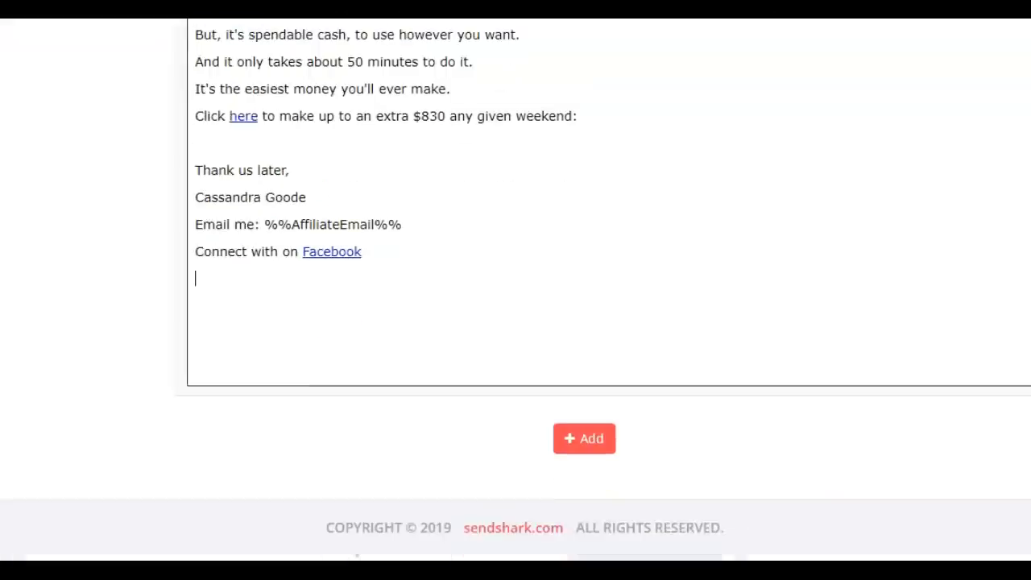
click(572, 439)
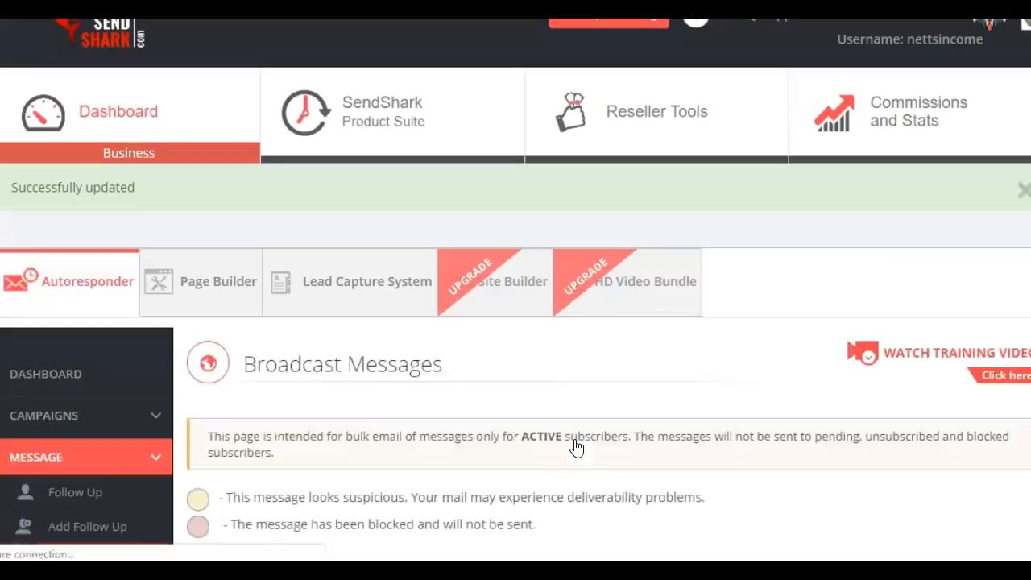
Queue the pending broadcast "$830 this weekend! Whoop!!" for sending
scroll(515, 322, down, 5)
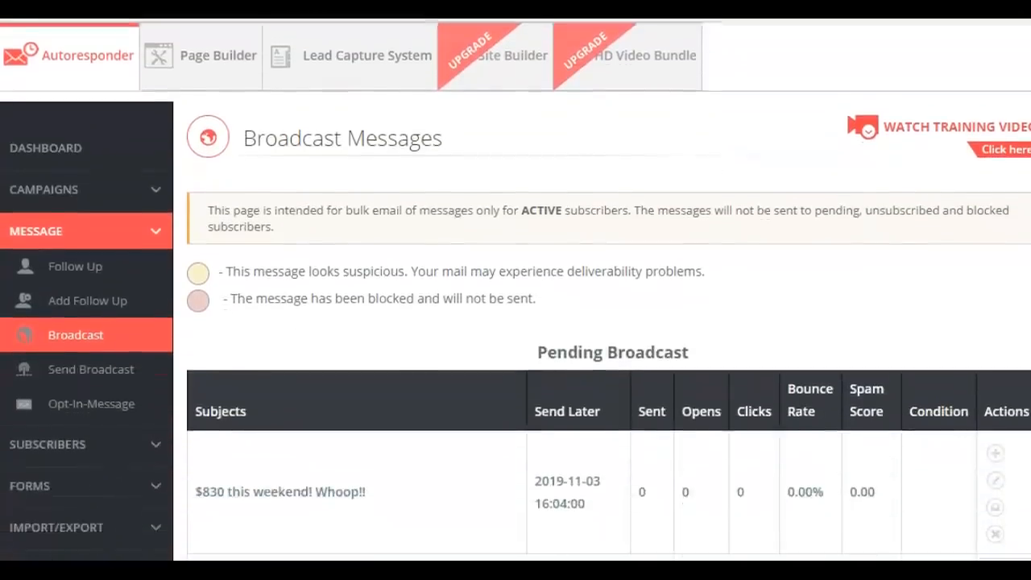
scroll(515, 322, down, 4)
scroll(515, 322, down, 1)
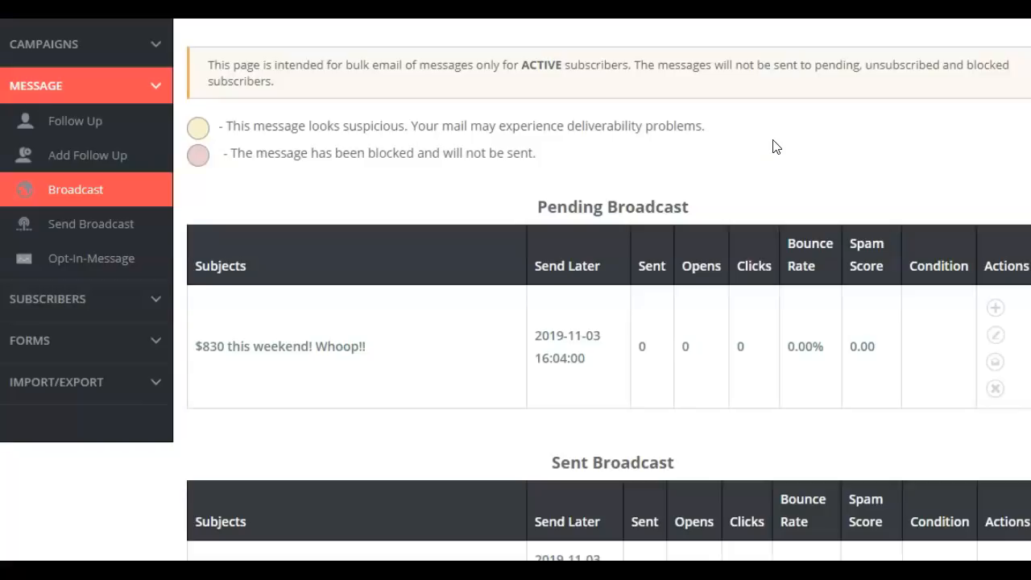
click(996, 310)
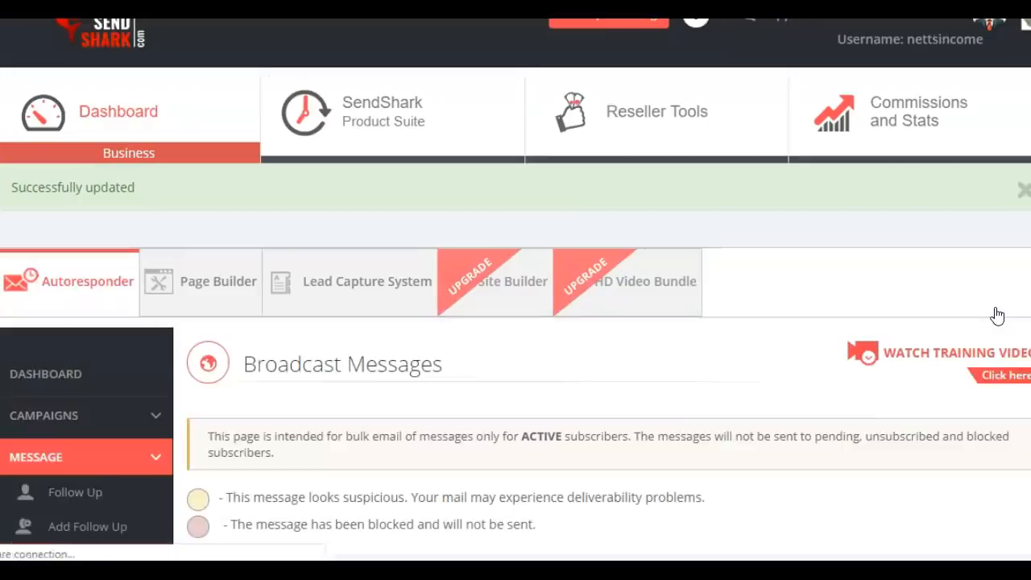
Try to stop the queued broadcast "$830 this weekend! Whoop!!" and check the pending and sent broadcast lists
scroll(516, 289, down, 4)
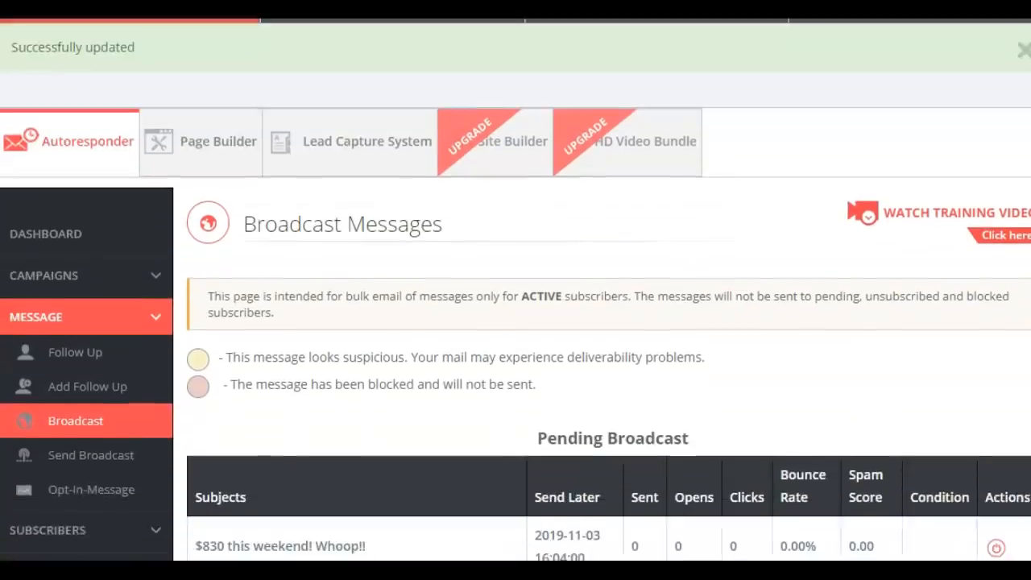
scroll(515, 290, down, 1)
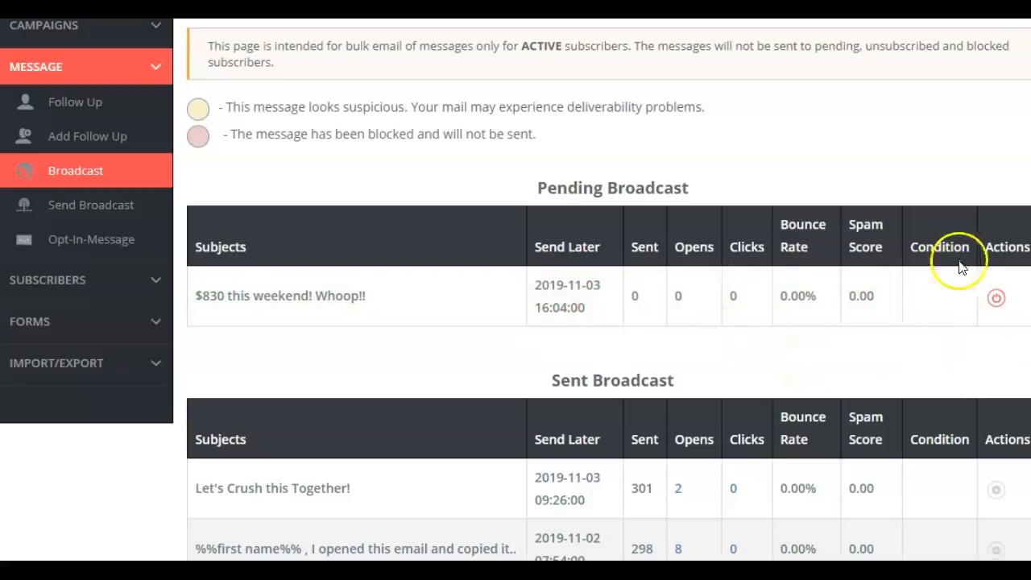
click(996, 297)
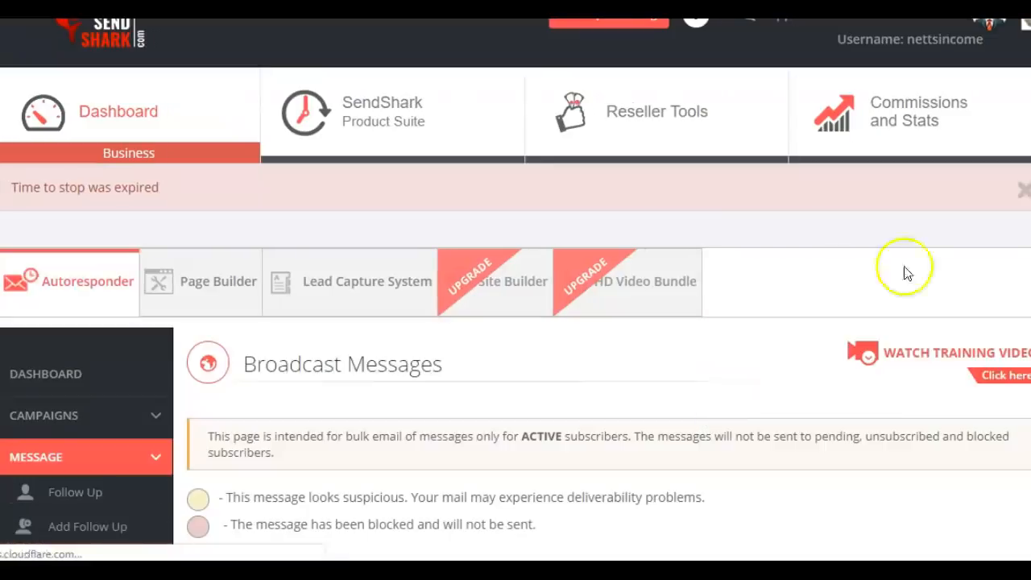
scroll(515, 290, down, 5)
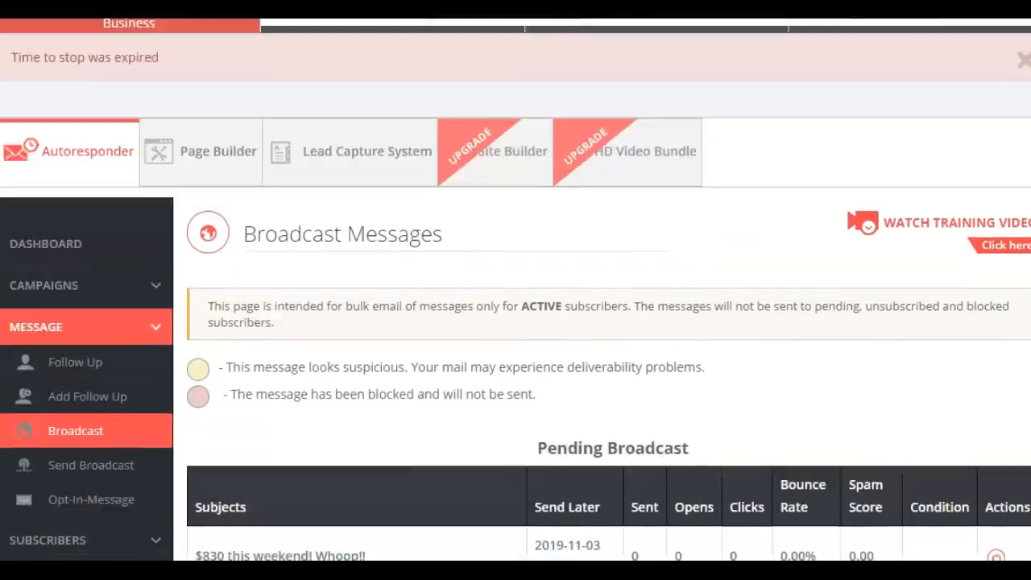
scroll(515, 290, down, 2)
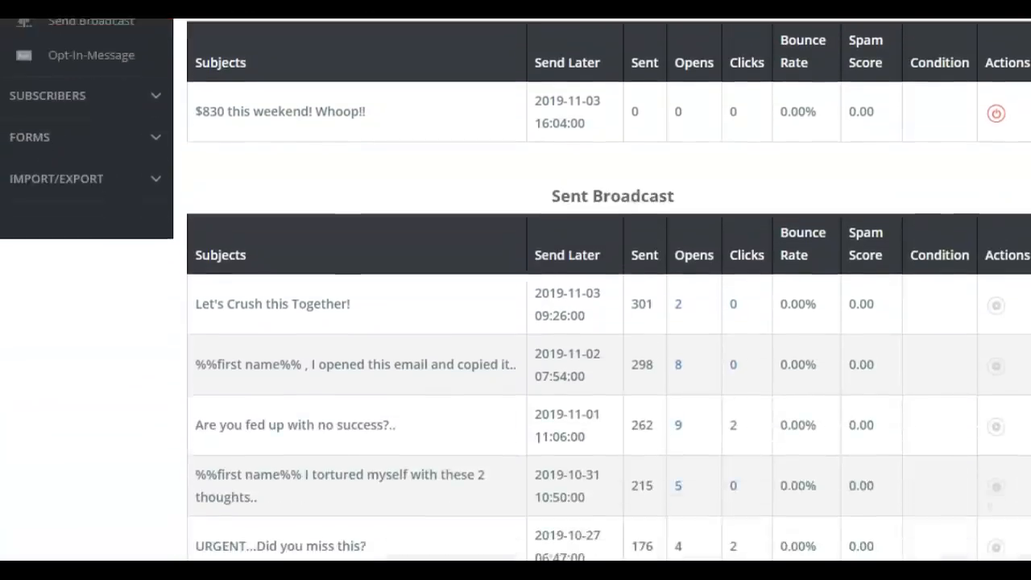
scroll(515, 290, up, 5)
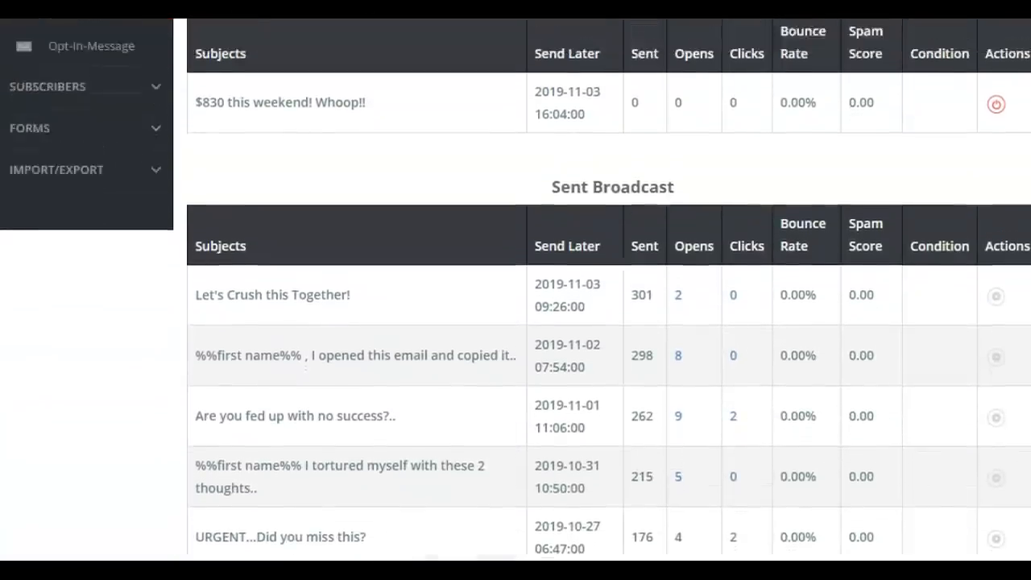
scroll(516, 290, up, 2)
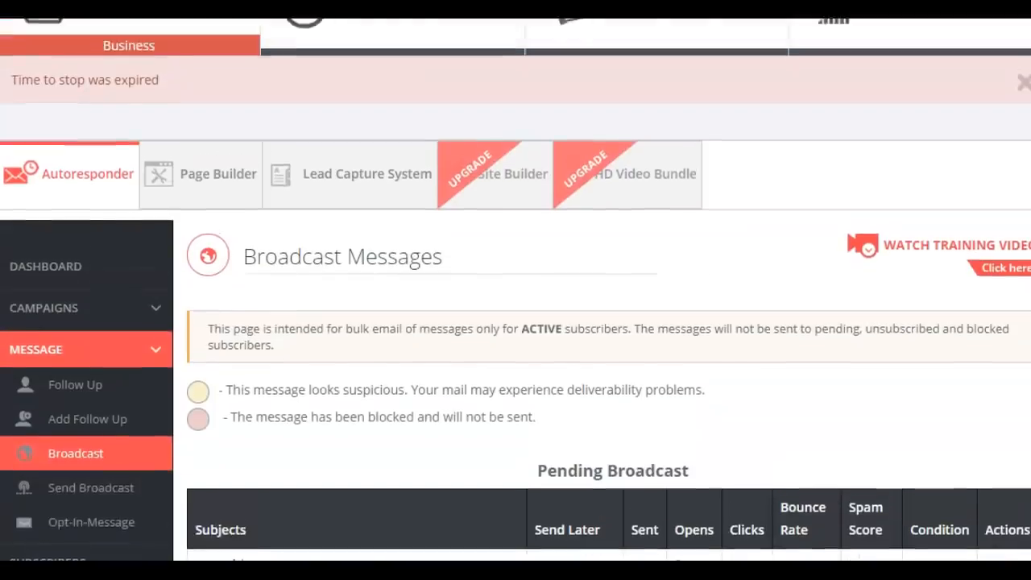
scroll(515, 289, down, 1)
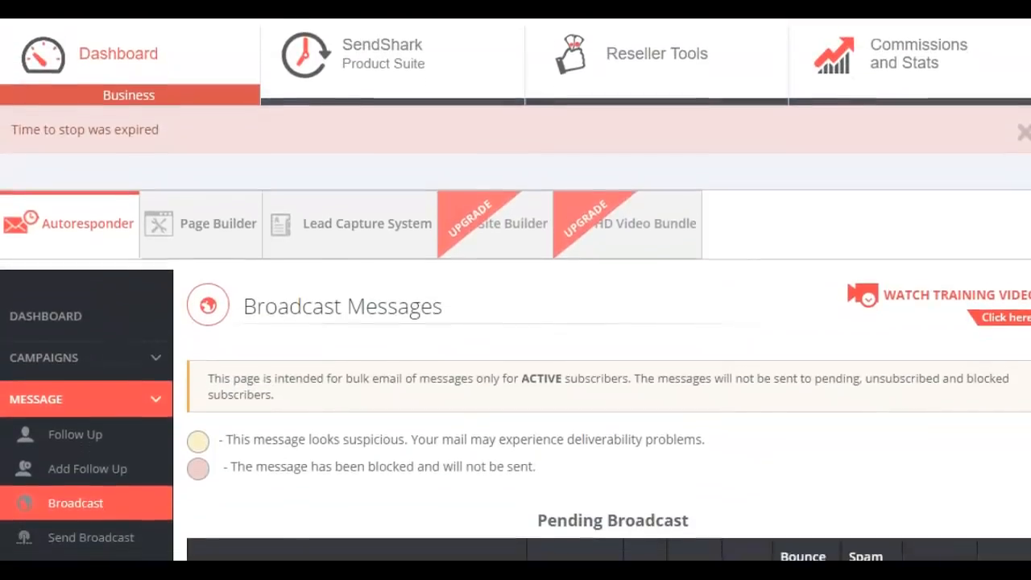